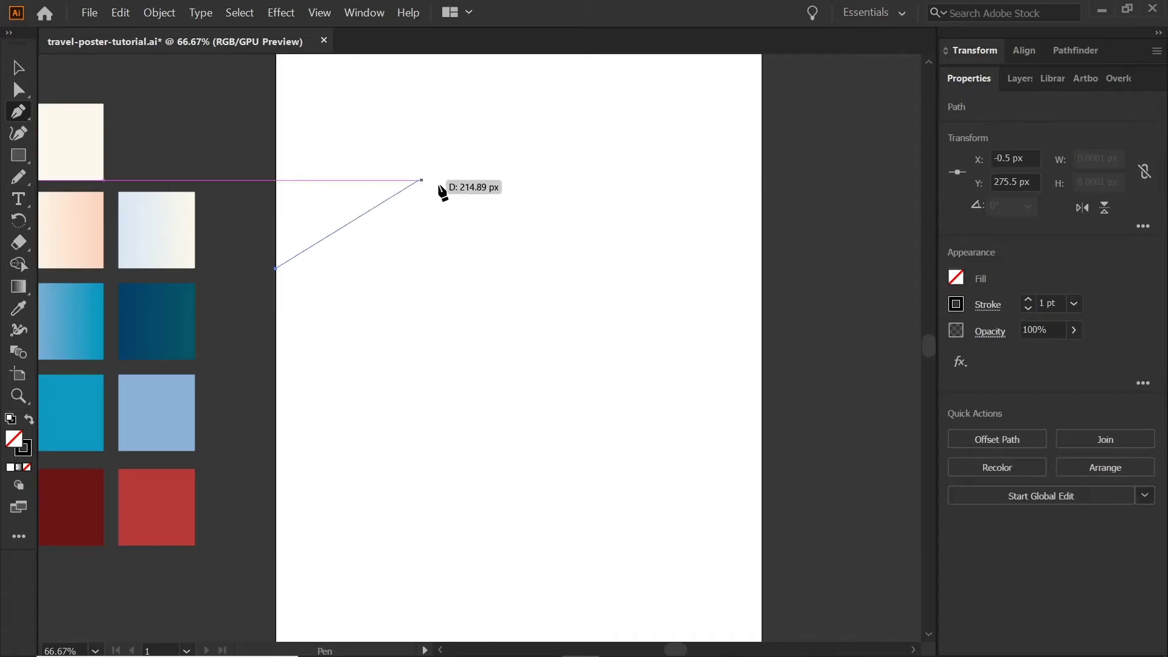
Draw the hill's curved left slope up to a sharp peak and a curved right slope to the right edge.
drag(479, 173, 558, 151)
click(480, 173)
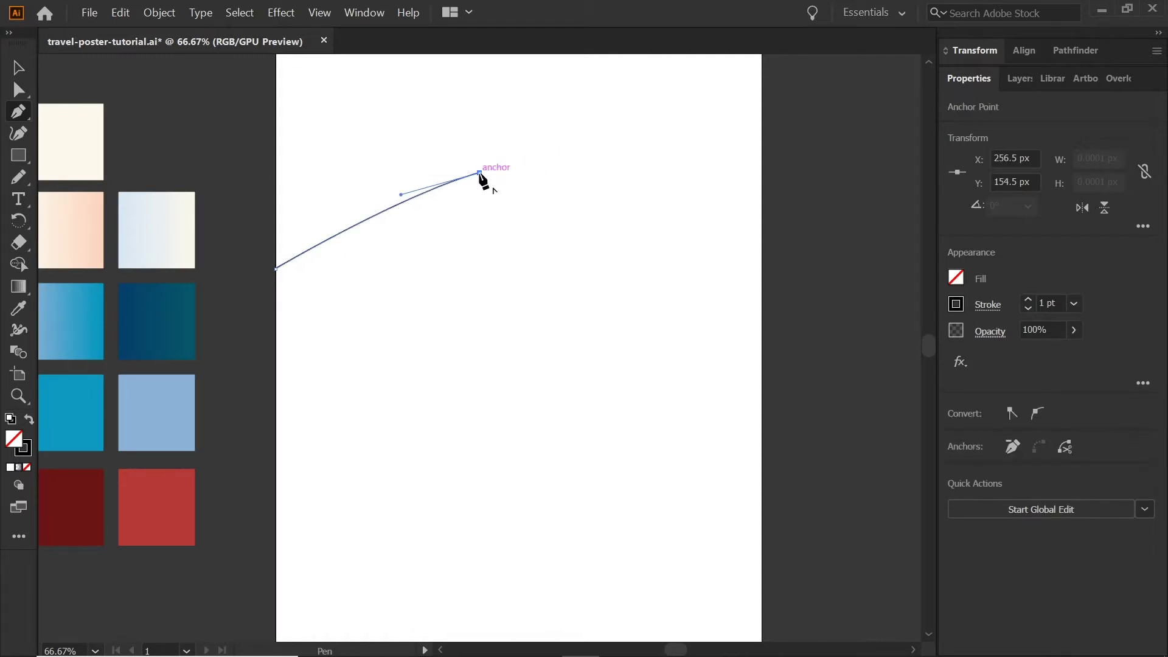
drag(762, 278, 828, 328)
click(761, 276)
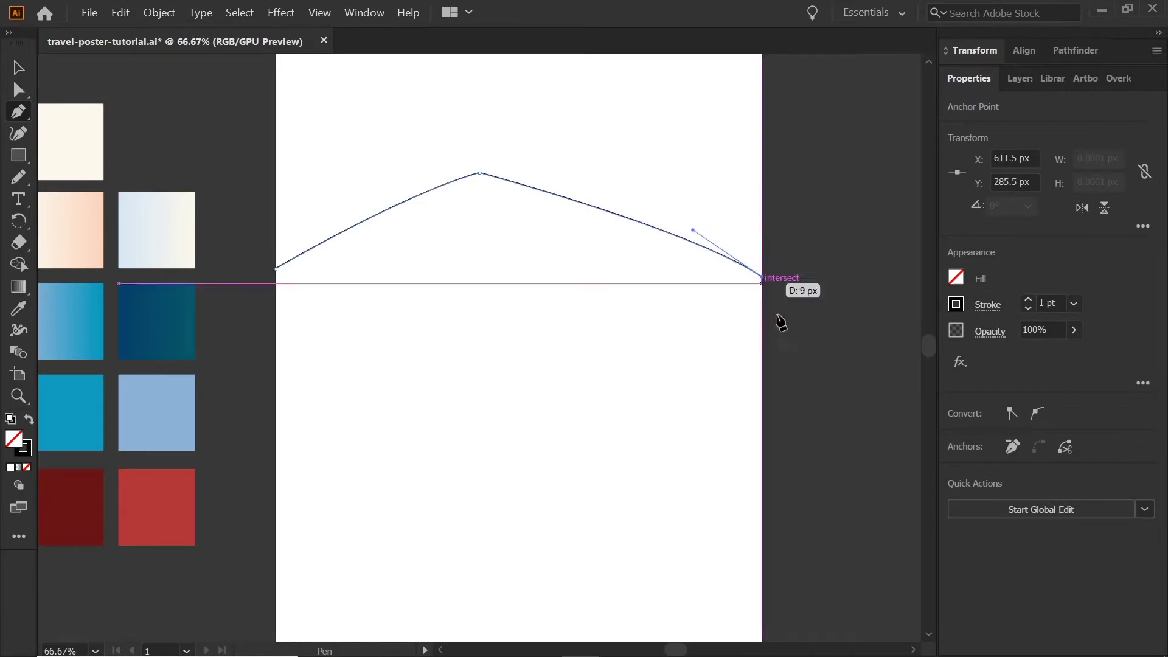
Add the bottom-right and bottom-left corners, close the outline at its start, and deselect it.
click(762, 433)
click(276, 432)
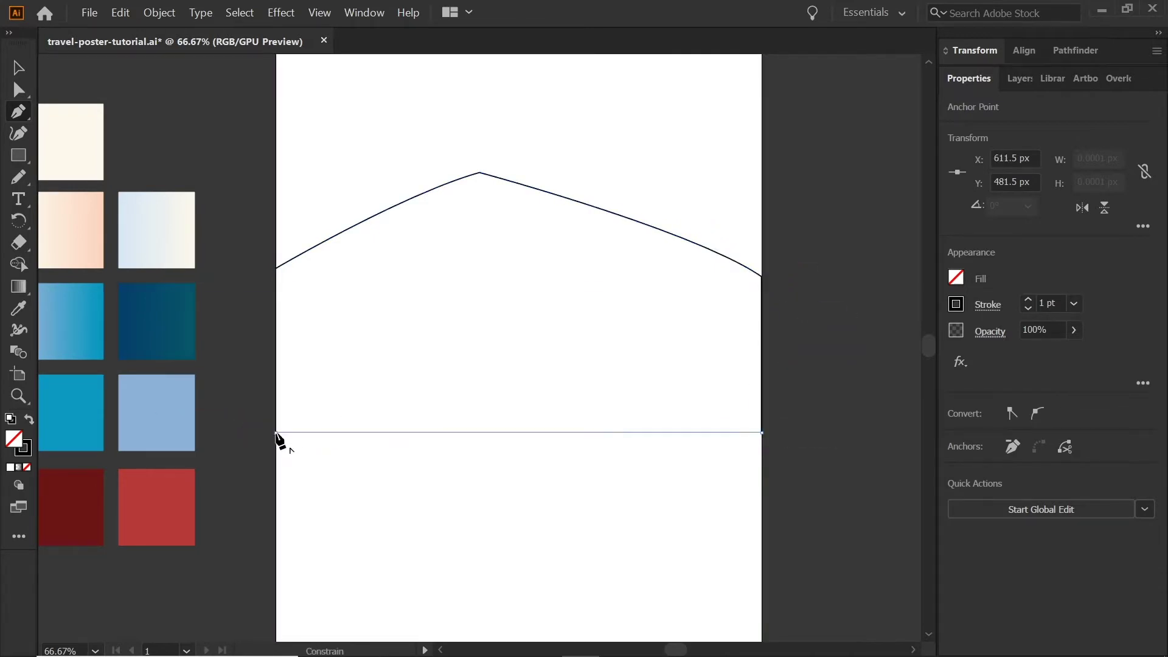
click(277, 268)
key(v)
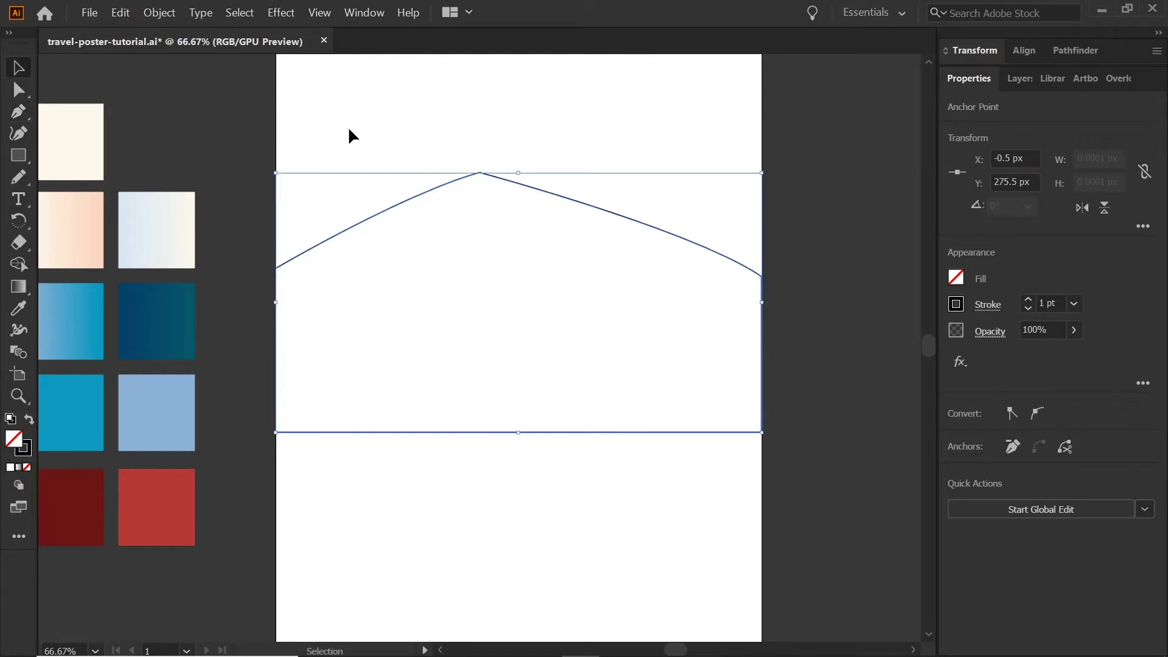
click(348, 126)
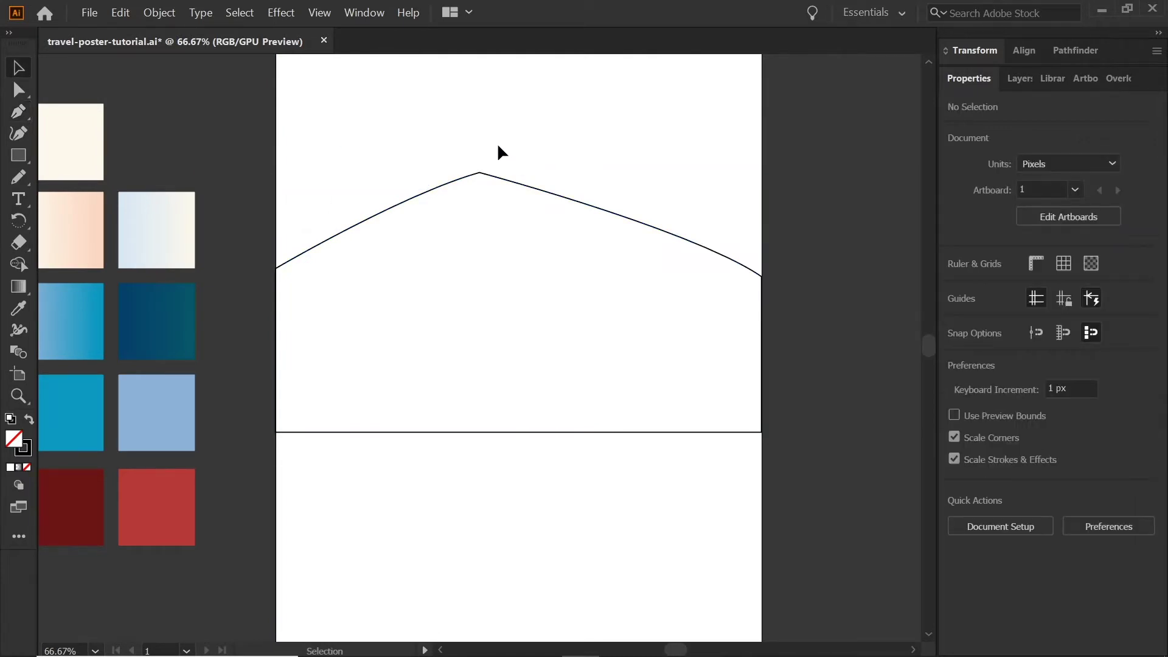
key(p)
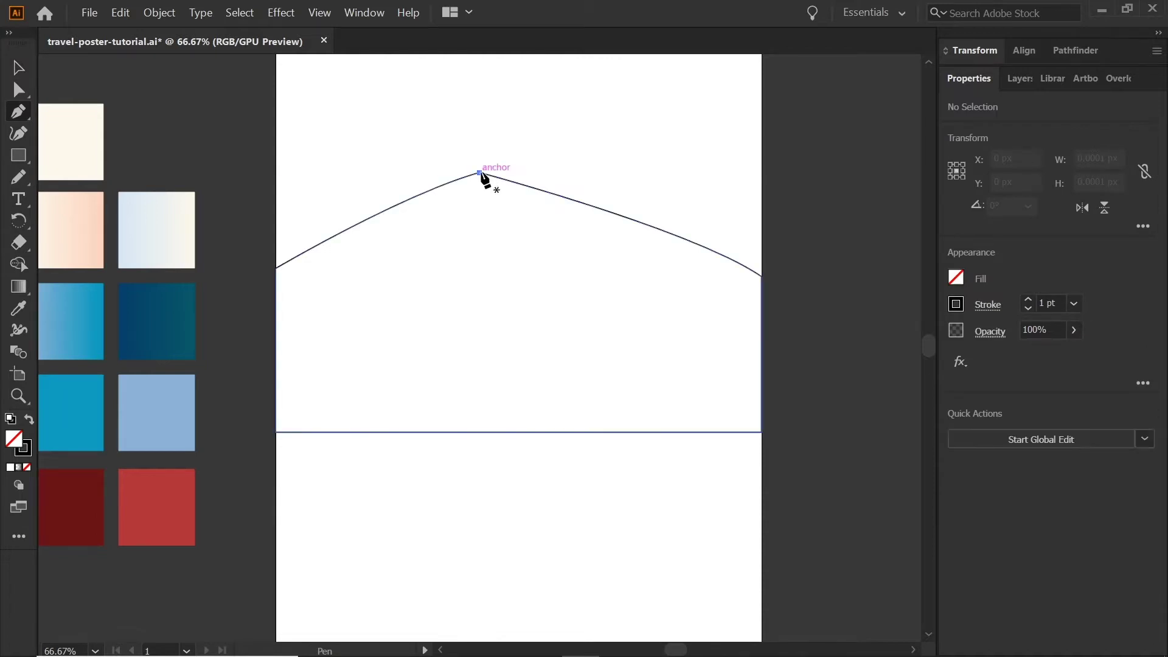
Draw a curvature S-curve from the hill's peak down to just below the base.
click(479, 173)
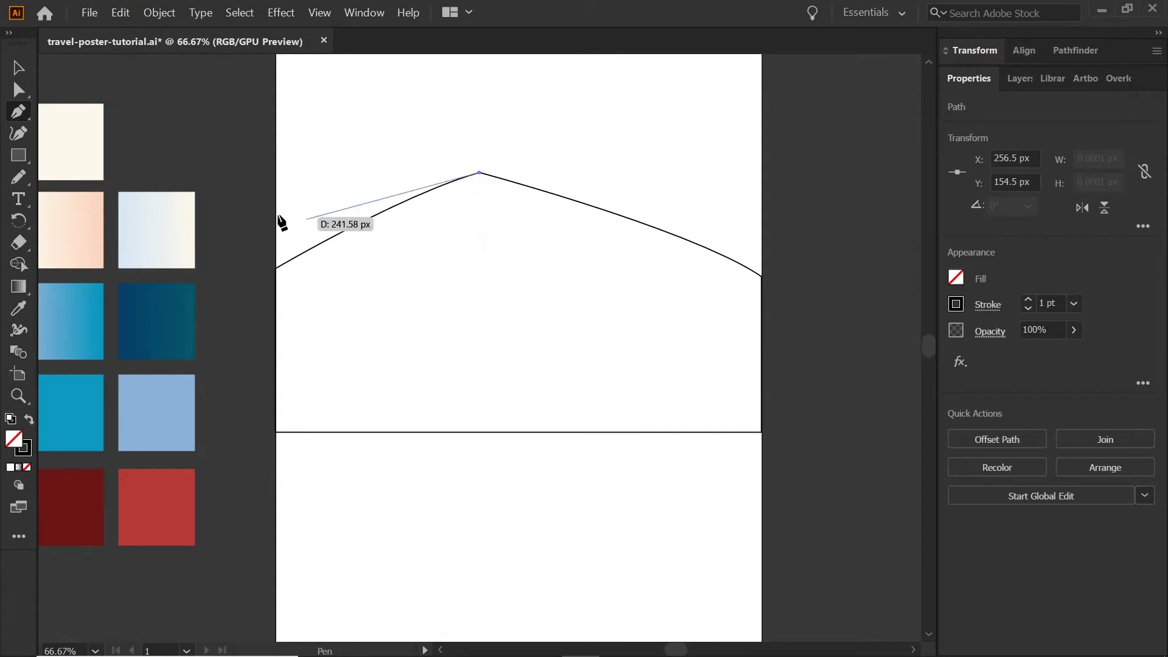
click(24, 142)
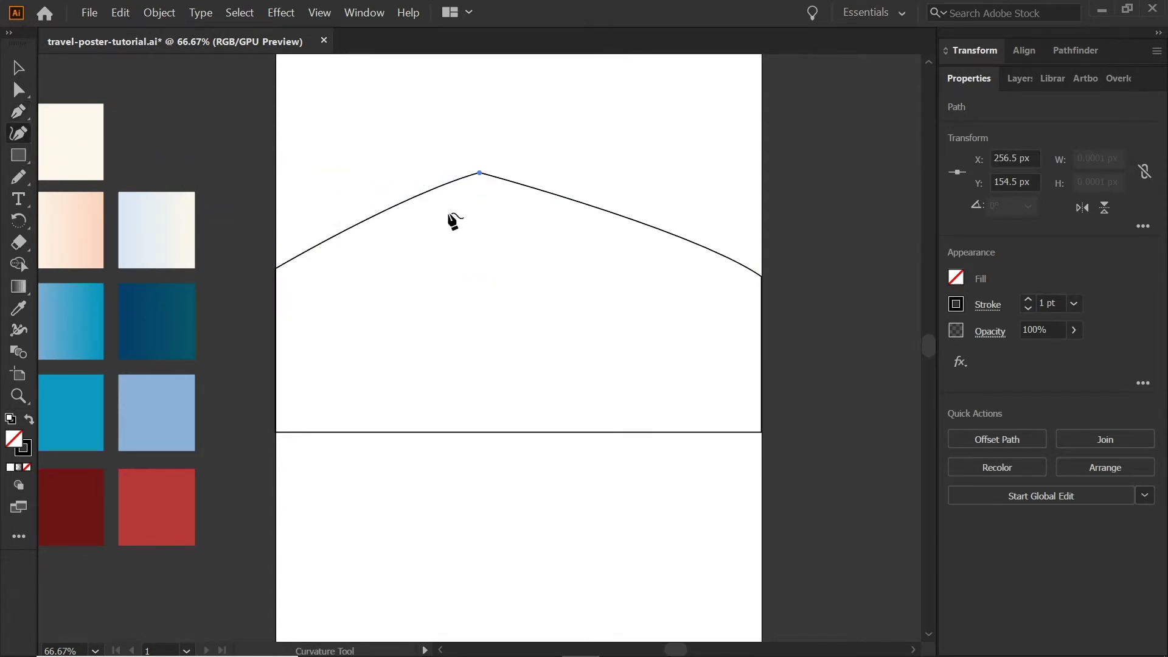
click(453, 251)
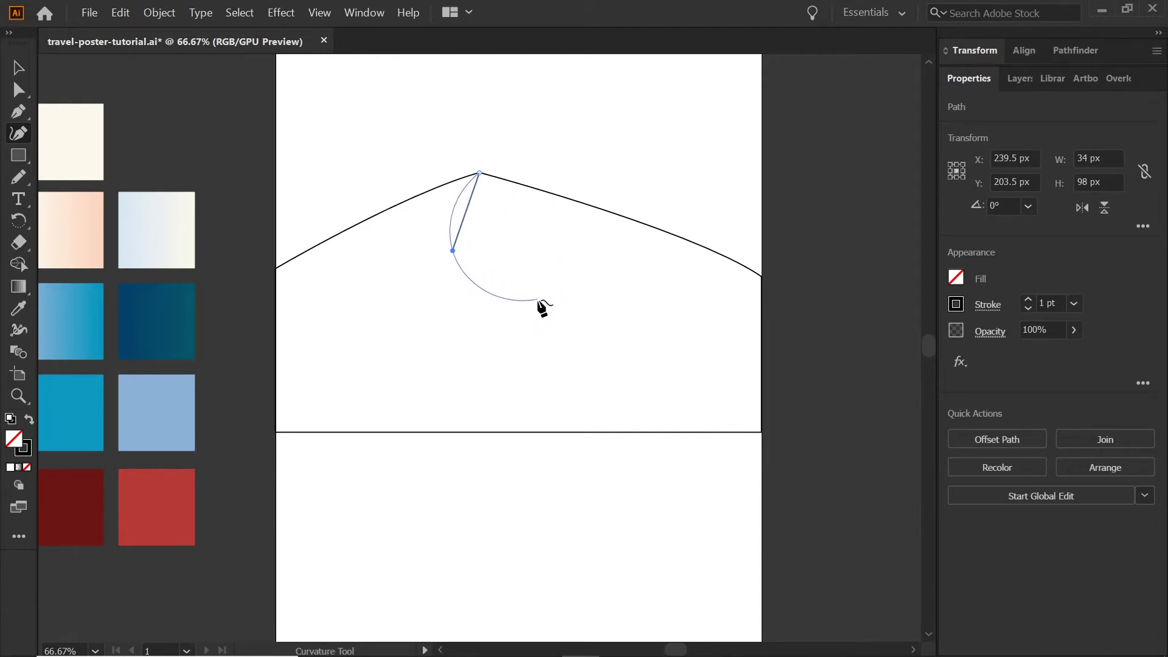
click(538, 304)
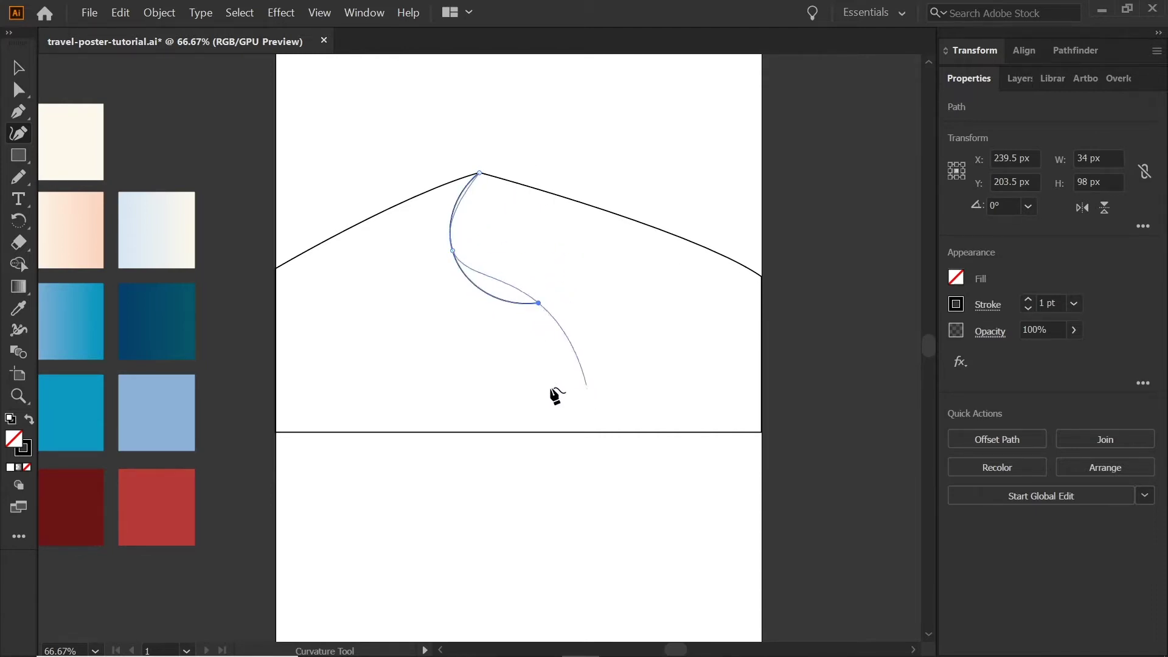
click(453, 452)
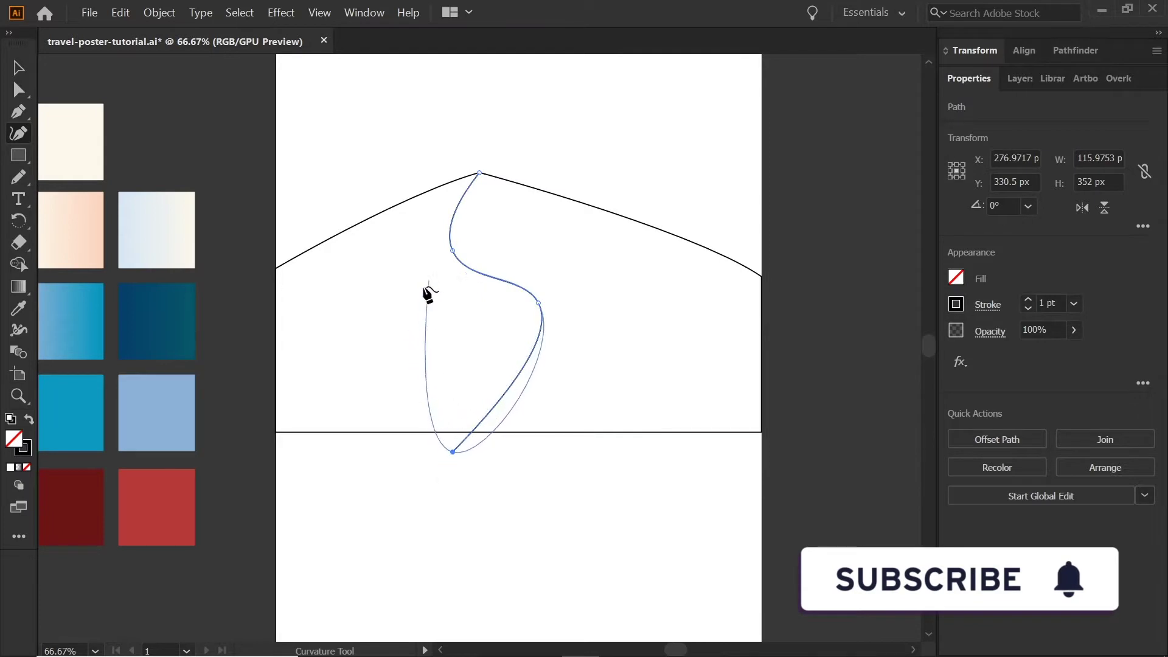
key(Escape)
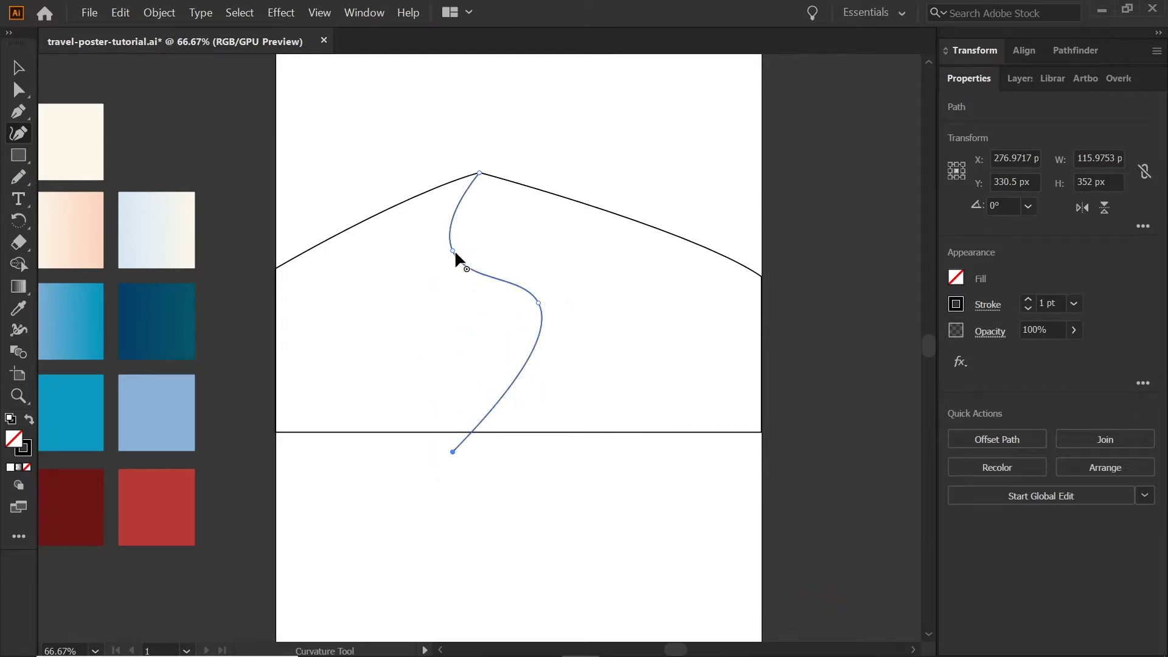
Shift the upper bend left and the lower bend down-right, then select hill and curve together.
drag(452, 249, 443, 254)
drag(539, 302, 542, 327)
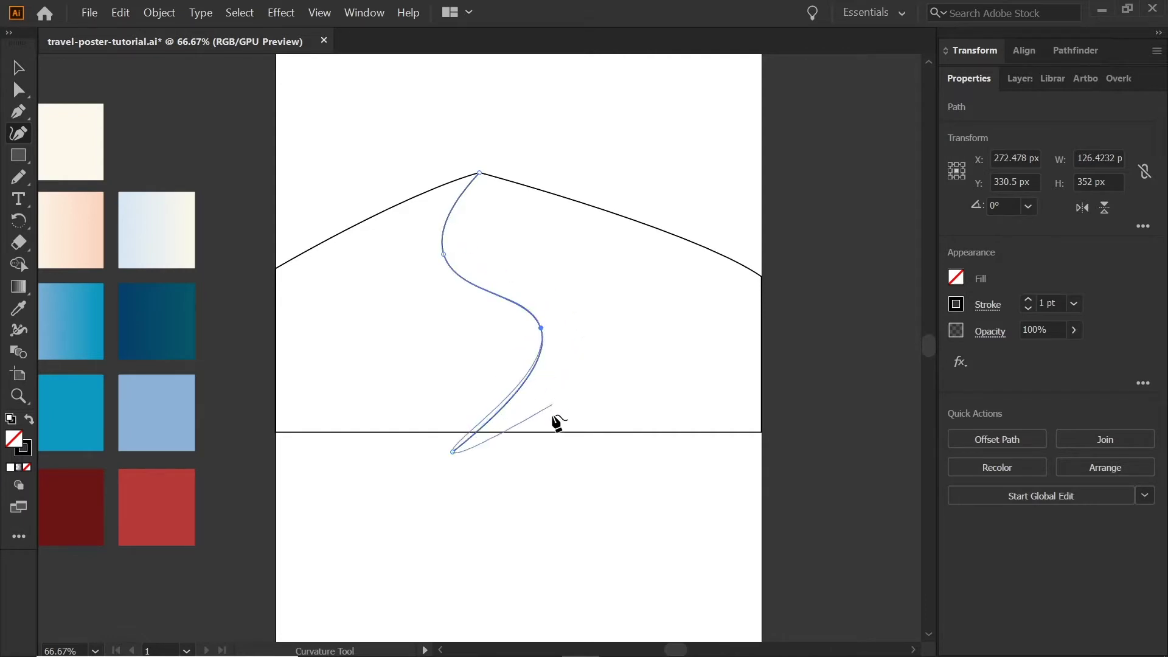
key(v)
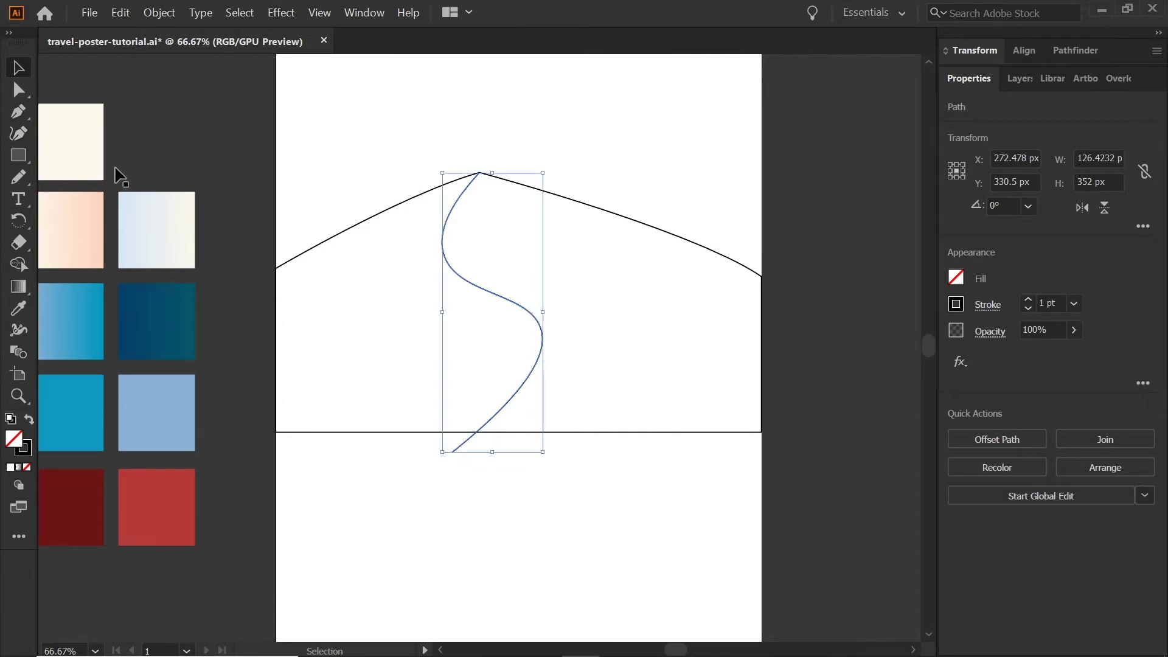
click(553, 487)
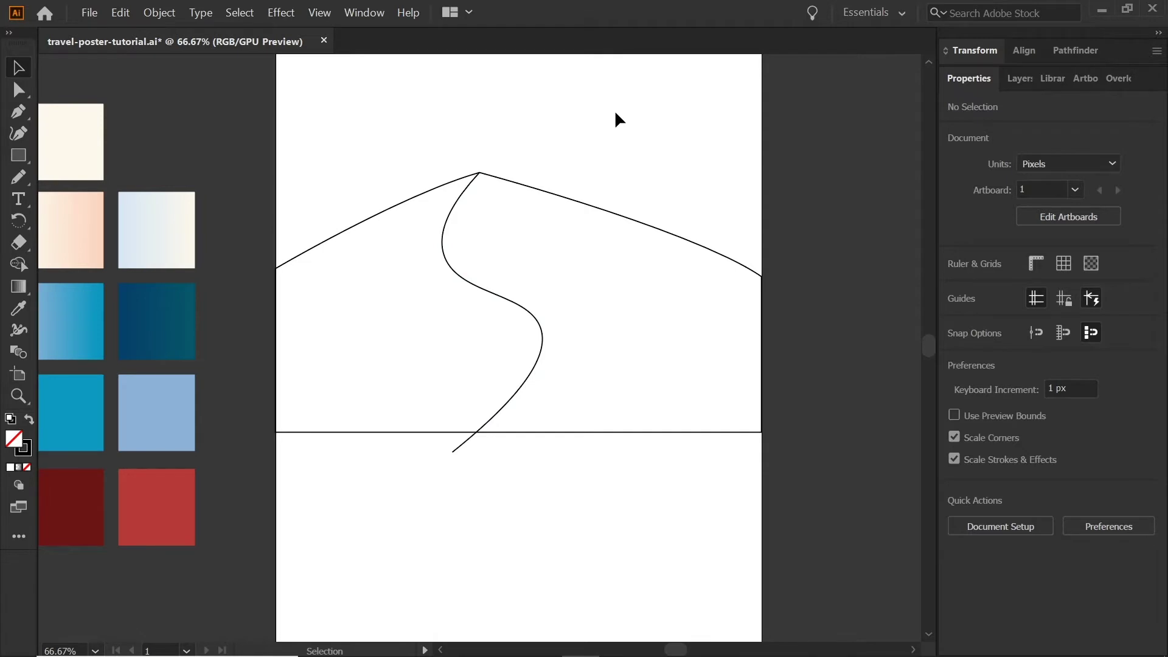
drag(631, 113, 351, 480)
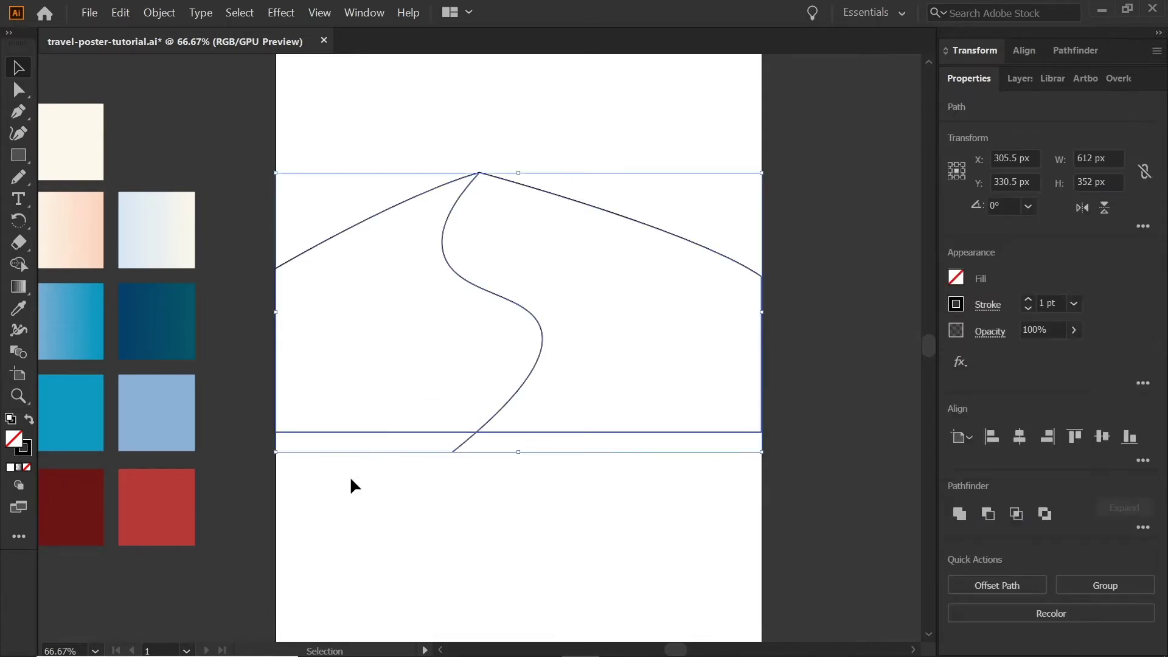
Split the hill along the S-curve with Shape Builder, delete the tail below the base, and select the left shape.
key(shift+m)
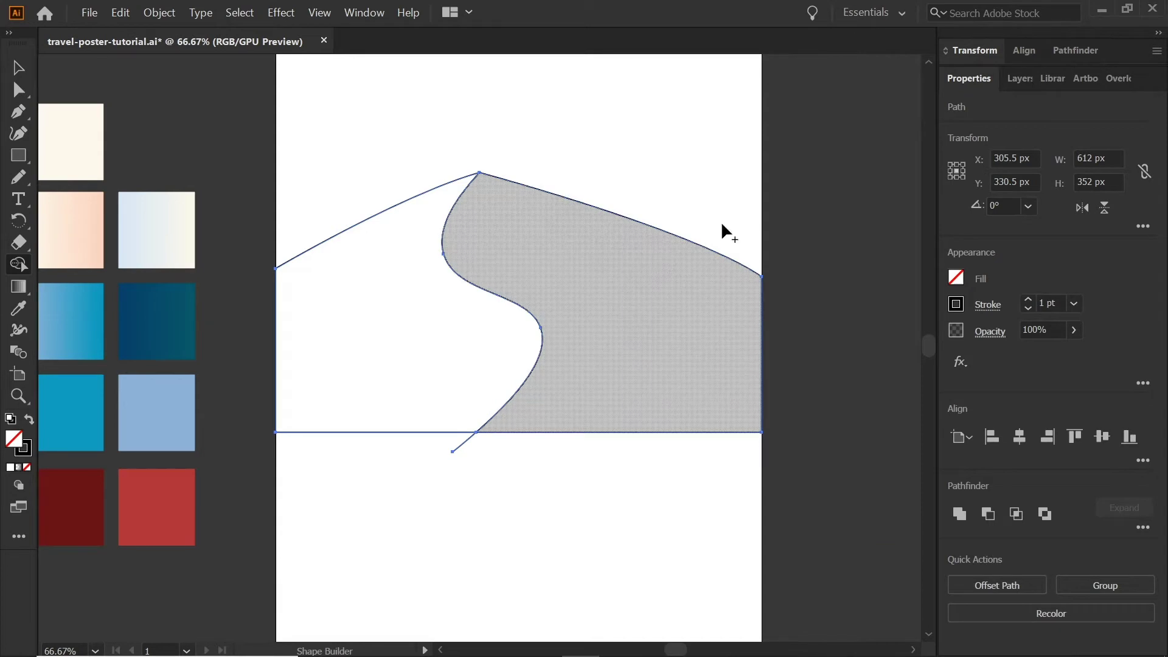
key(v)
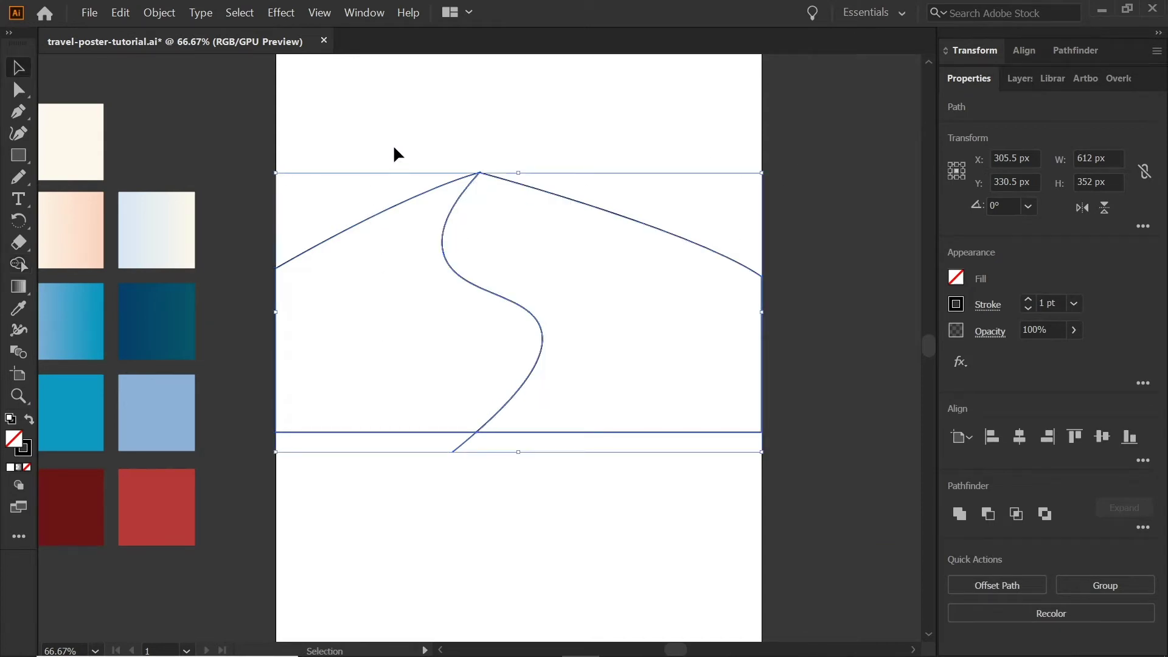
click(472, 462)
drag(532, 435, 531, 443)
key(Delete)
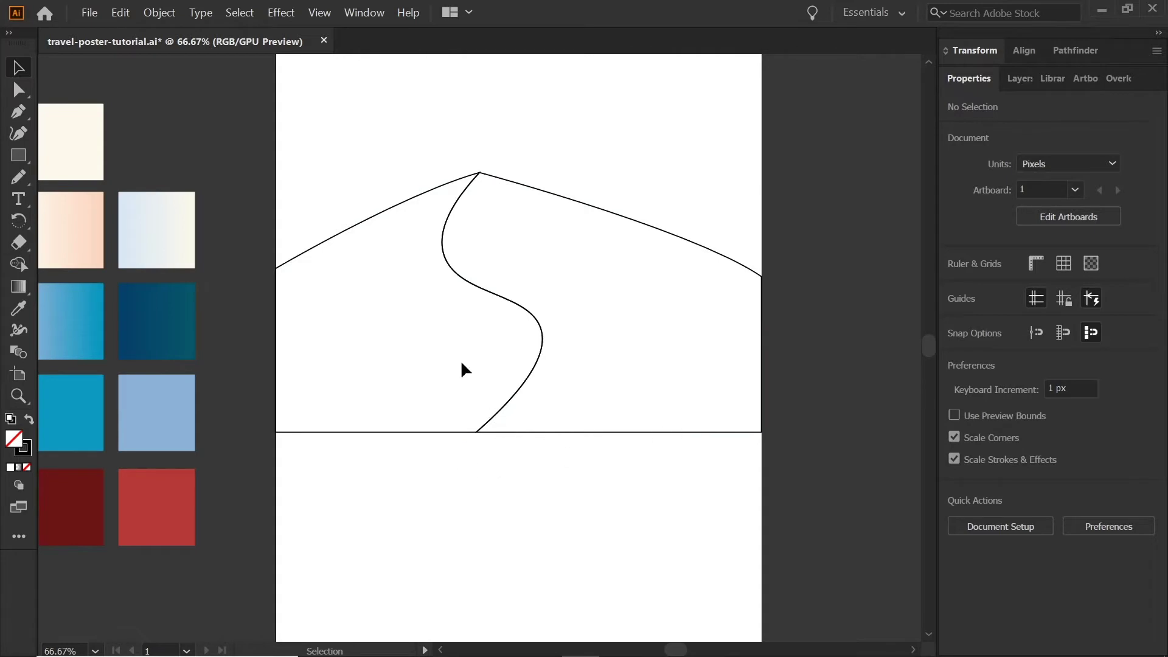
click(411, 196)
key(g)
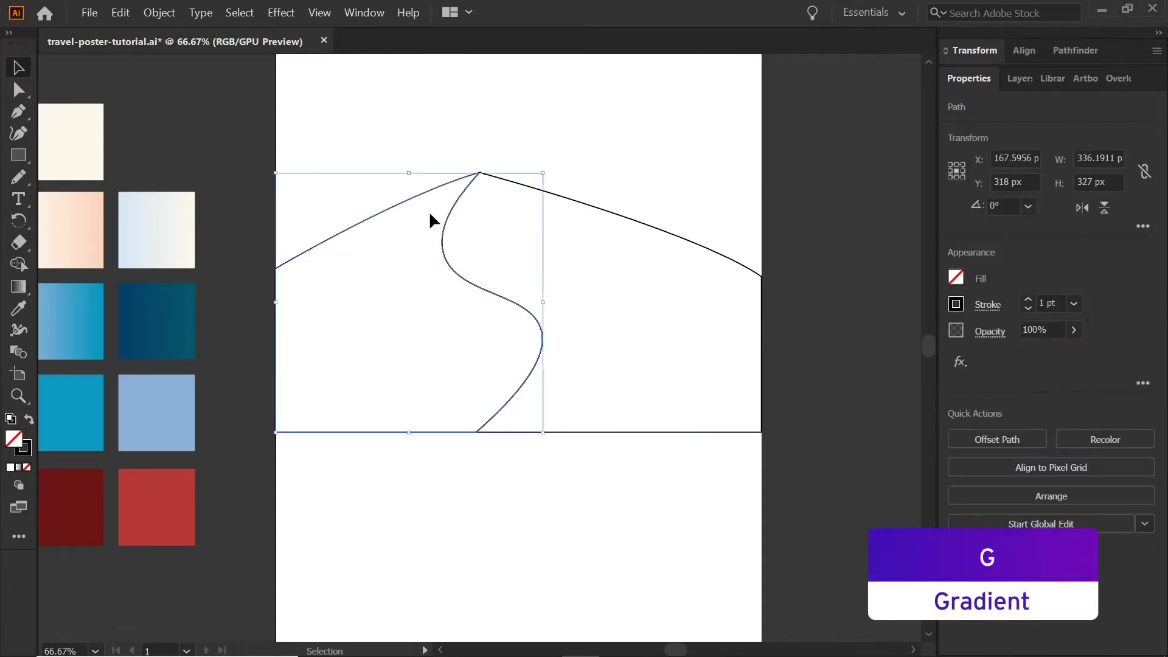
Fill the left hill with the blue gradient swatch and the right hill with the peach gradient swatch.
key(i)
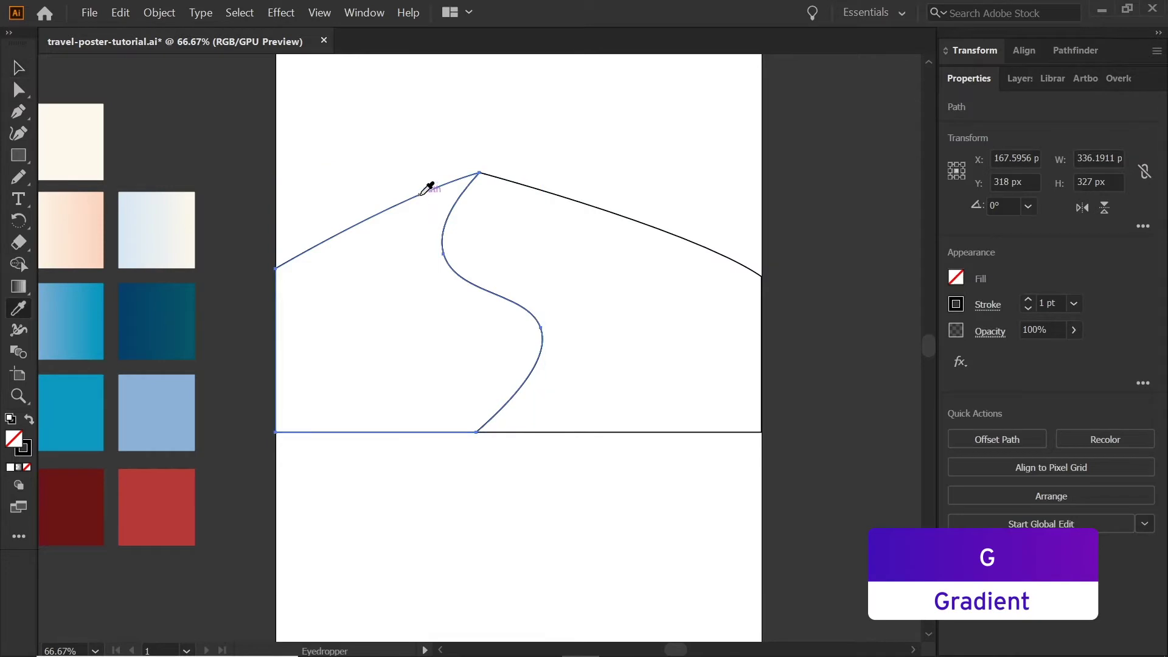
click(83, 316)
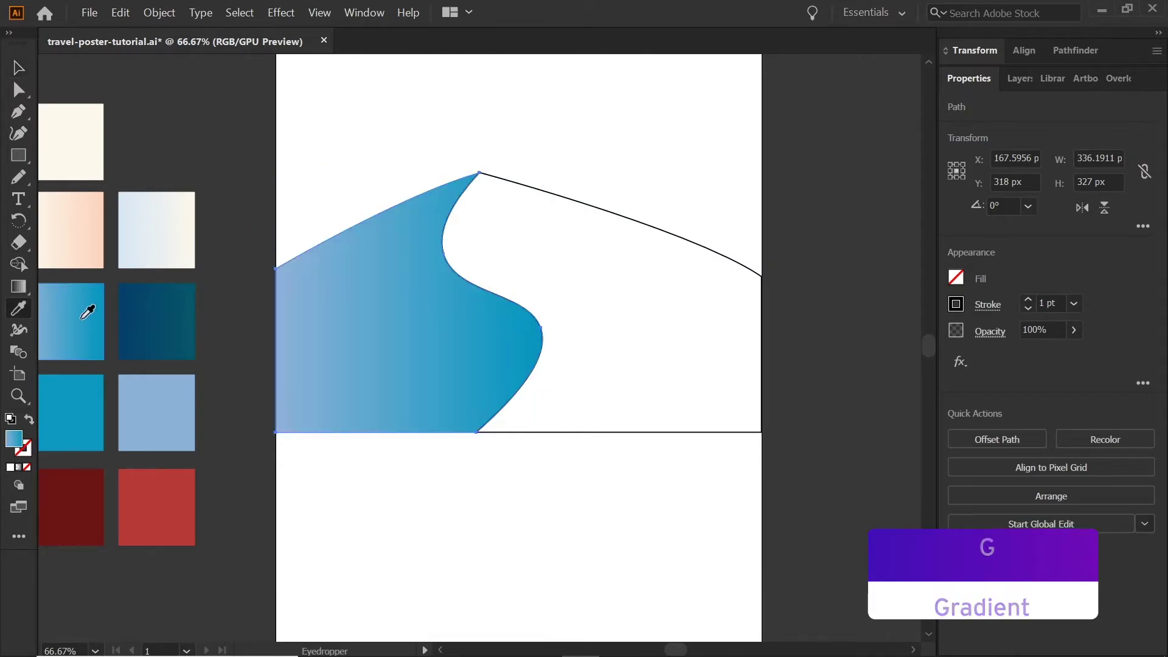
key(v)
click(574, 195)
click(574, 195)
key(i)
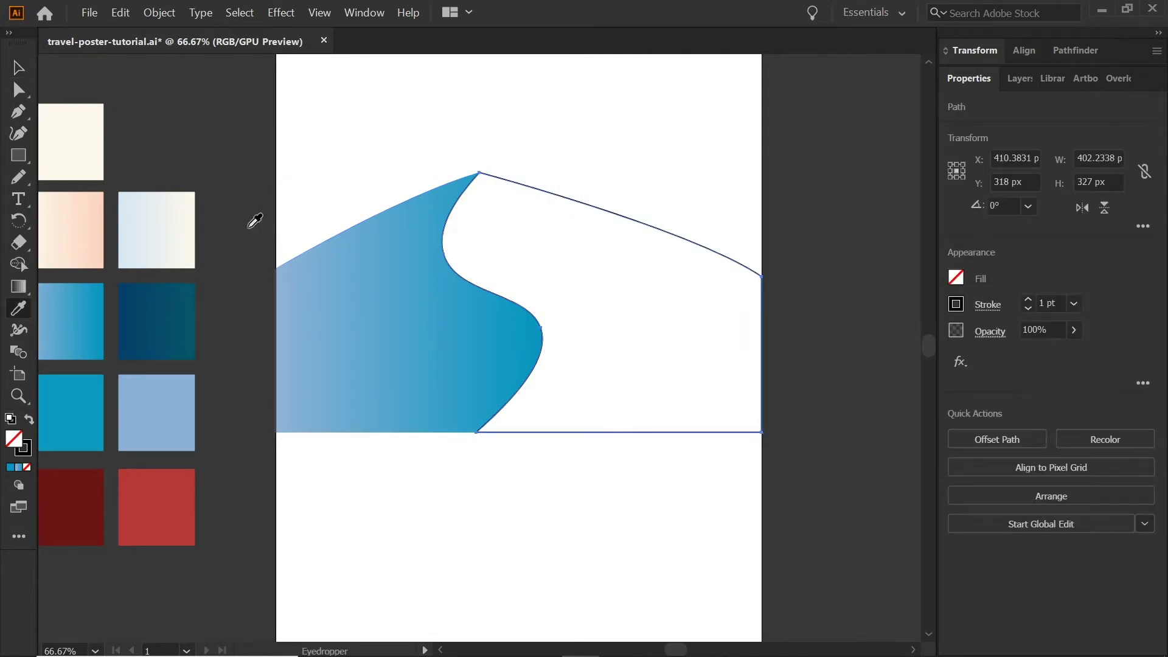
click(61, 200)
key(v)
Stretch the peach and blue gradients horizontally across their hills.
key(g)
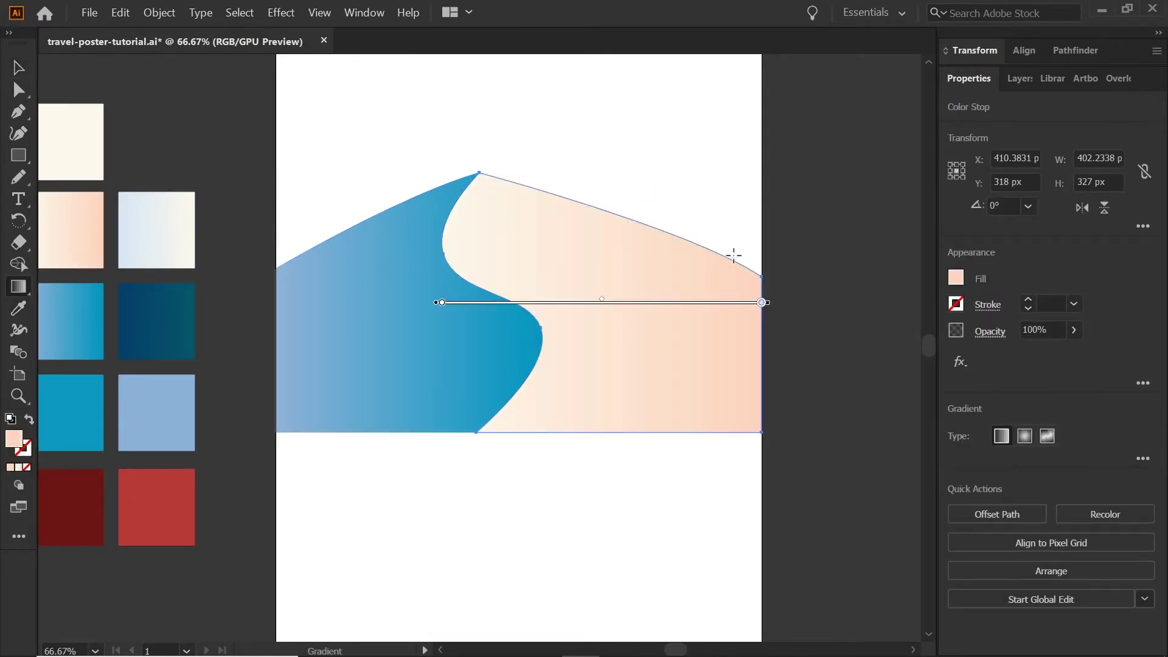
mouse_move(425, 262)
mouse_down()
mouse_move(773, 262)
mouse_move(358, 269)
mouse_up()
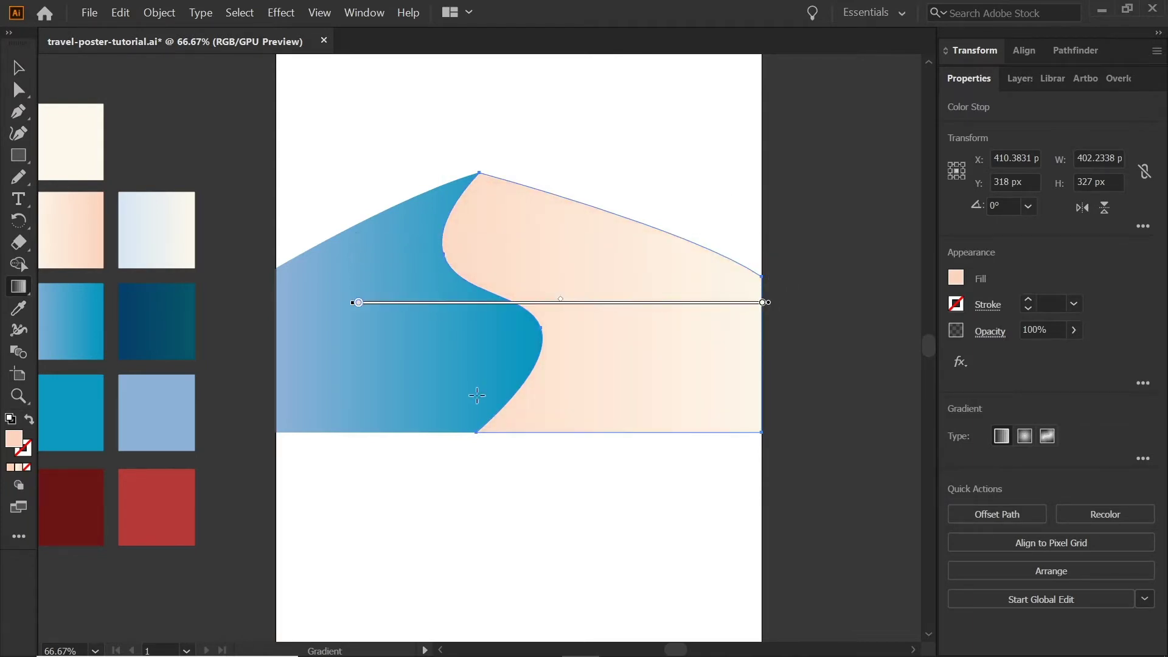
click(415, 138)
click(418, 247)
drag(201, 279, 595, 279)
key(v)
key(ctrl+shift+a)
Apply Effect > Stylize > Scribble to the blue dune.
click(399, 257)
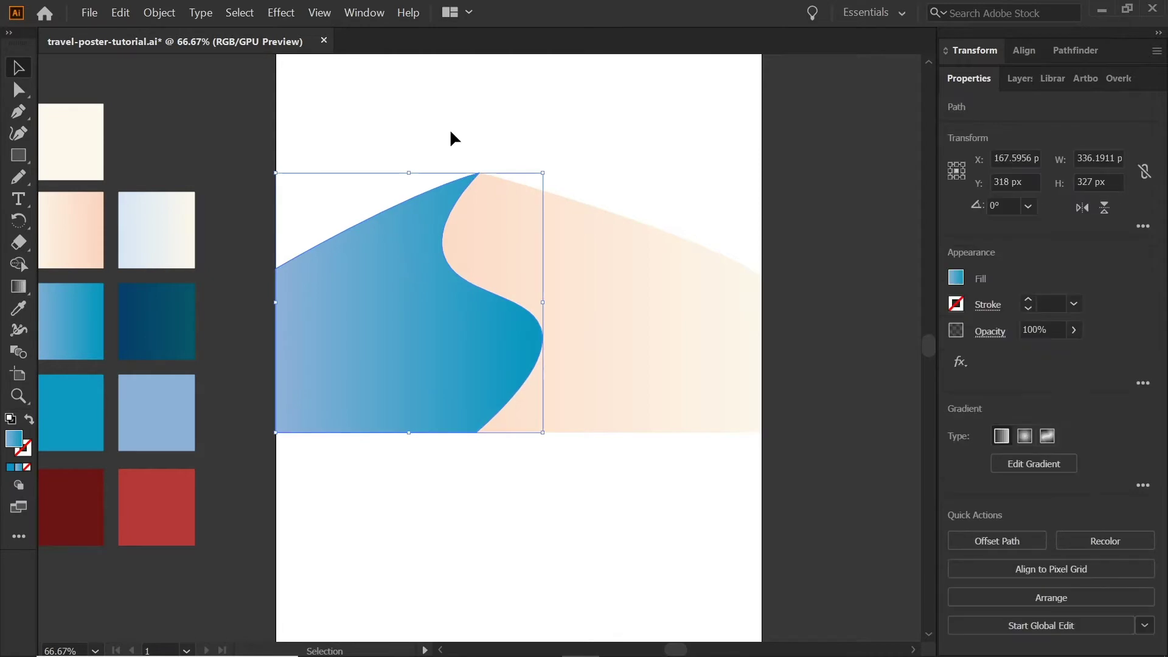
click(280, 12)
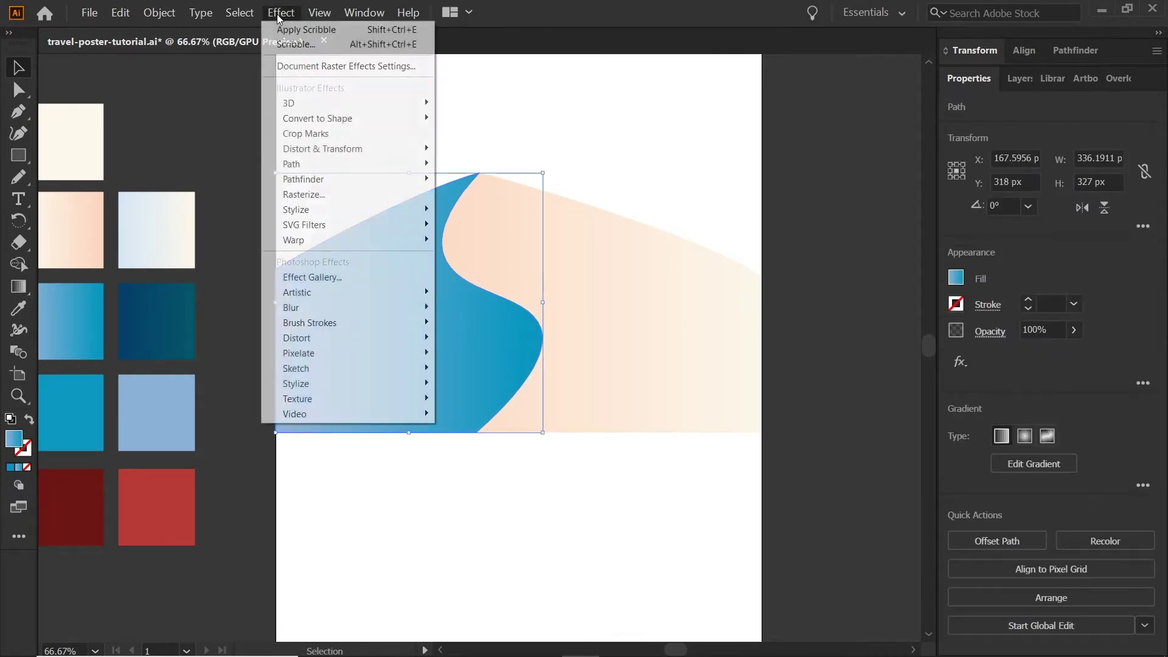
mouse_move(349, 213)
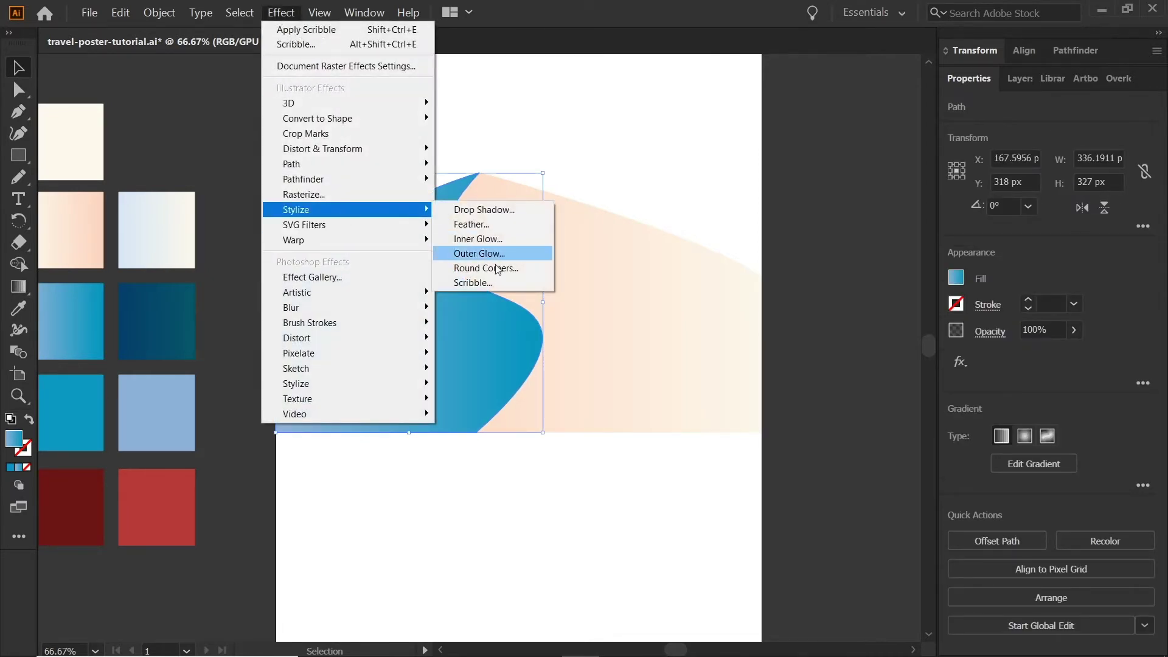
click(490, 286)
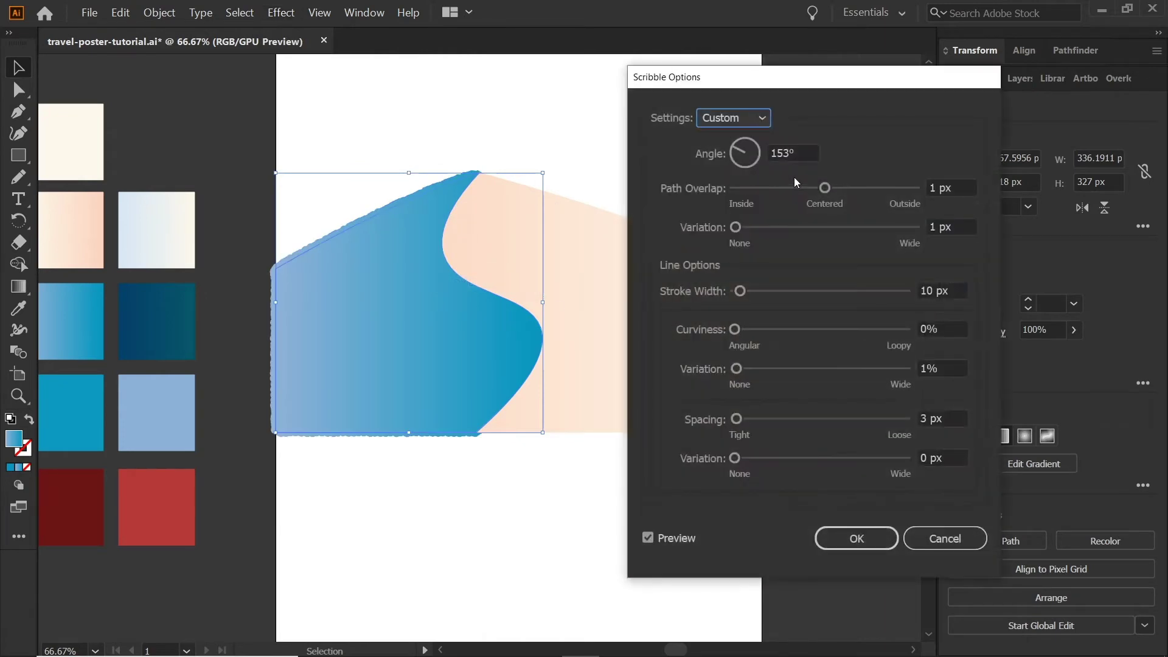
Set the scribble angle to about 152° and the path overlap to 0 px.
click(740, 151)
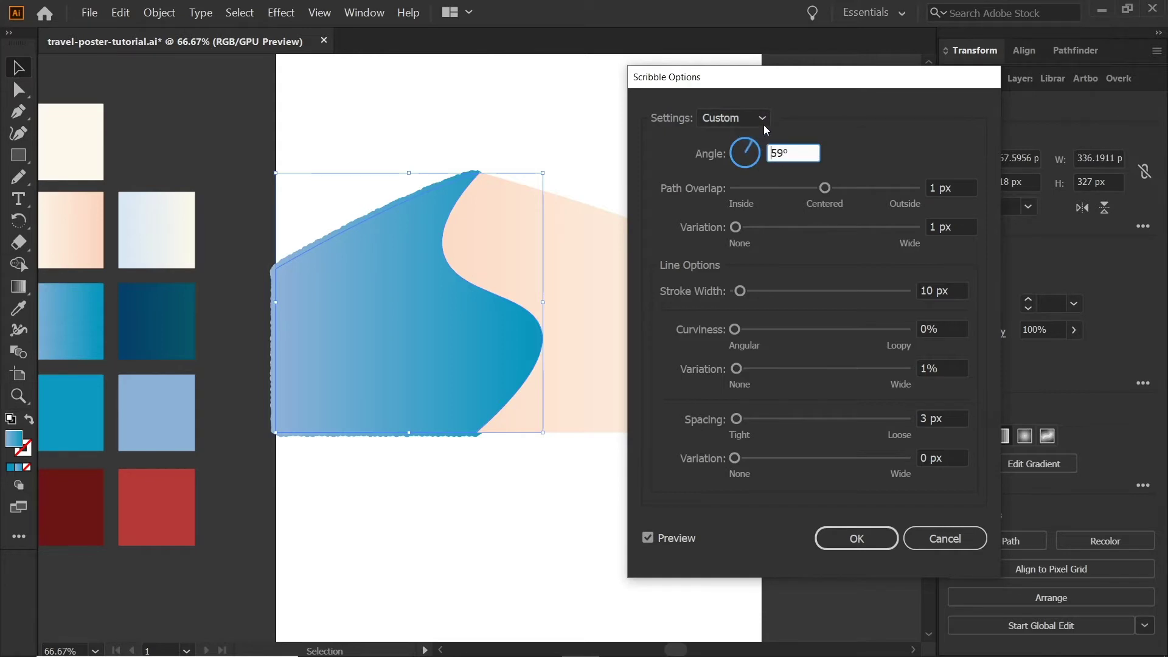
drag(752, 156, 736, 153)
mouse_move(738, 152)
mouse_down()
mouse_move(744, 171)
mouse_move(724, 141)
mouse_up()
mouse_move(827, 190)
mouse_down()
mouse_move(848, 190)
mouse_move(797, 190)
mouse_up()
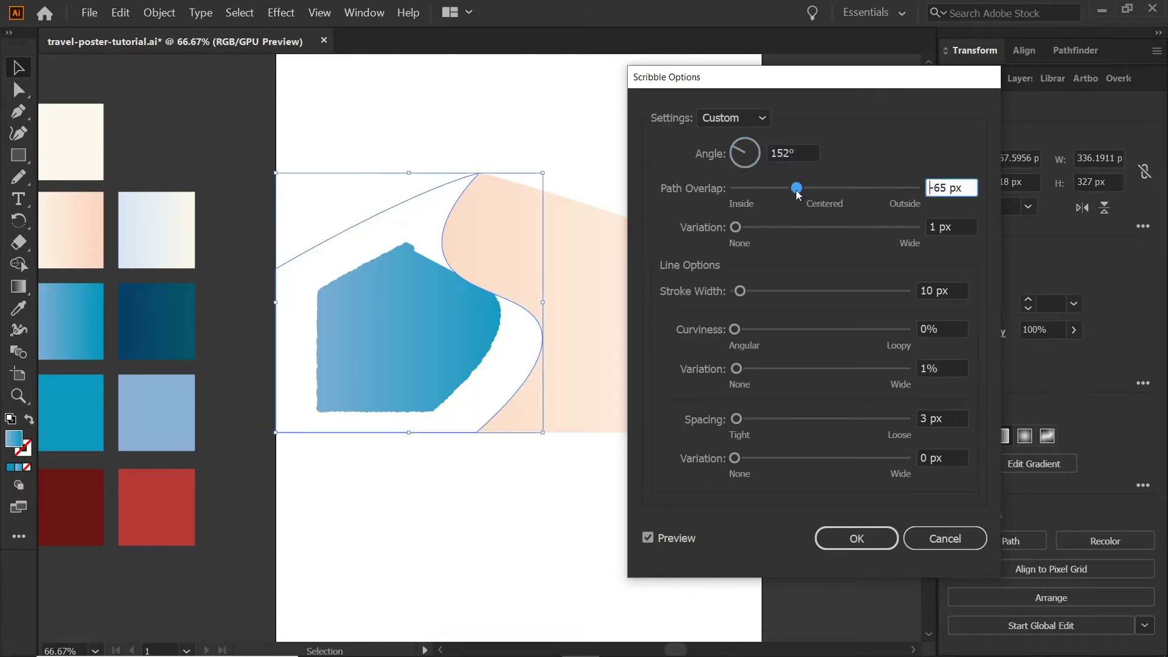
triple_click(939, 188)
text(0)
key(Return)
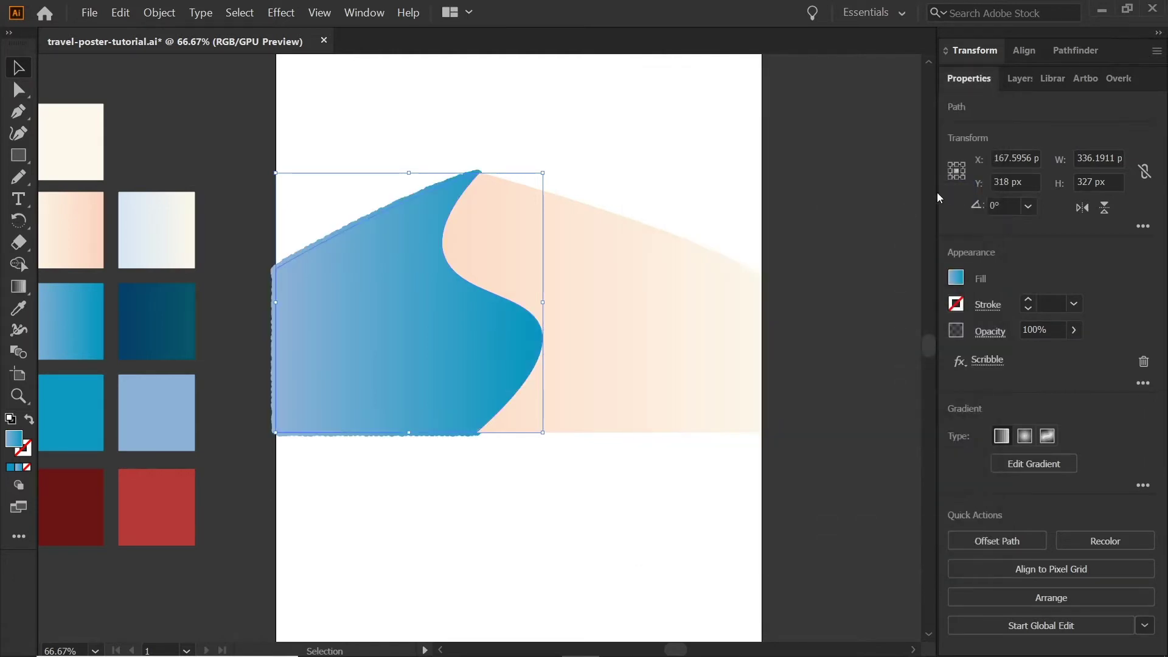
Adjust scribble variation, set 6 px stroke width and 2% curviness, and reduce the spacing.
click(991, 361)
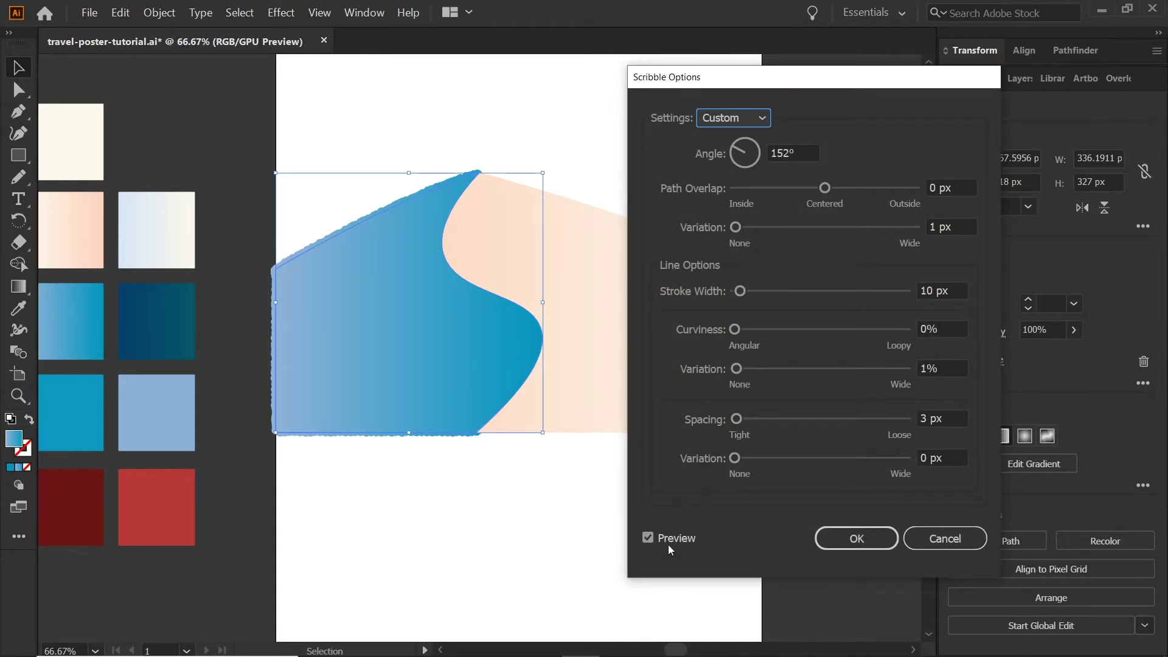
drag(736, 228, 746, 228)
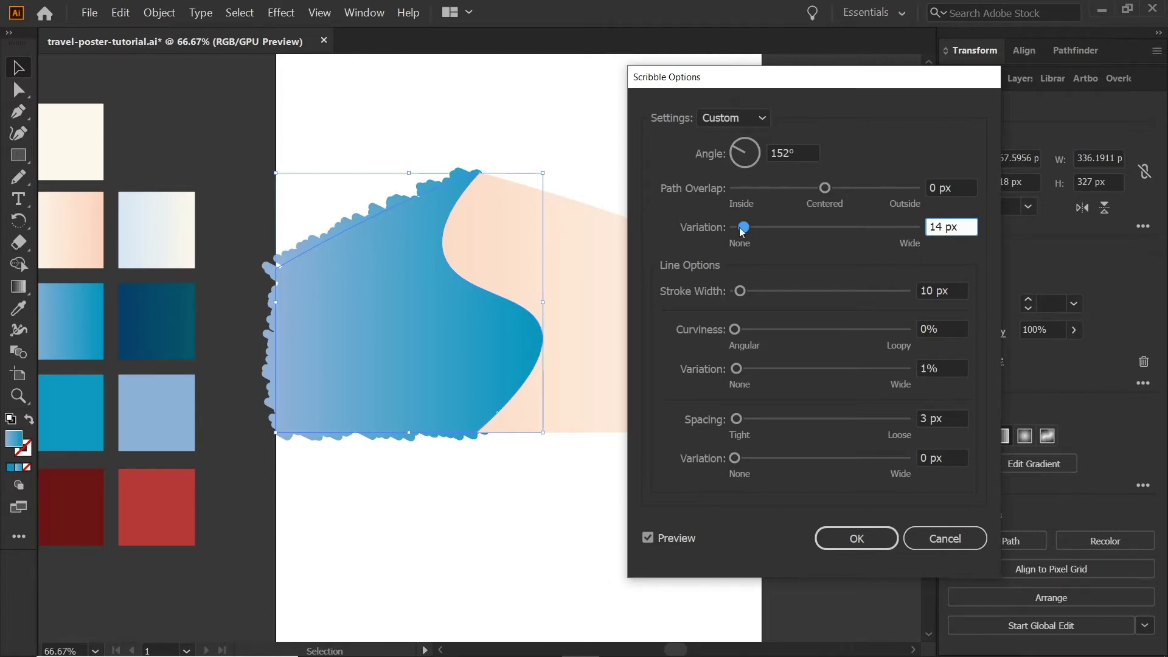
drag(746, 229, 737, 231)
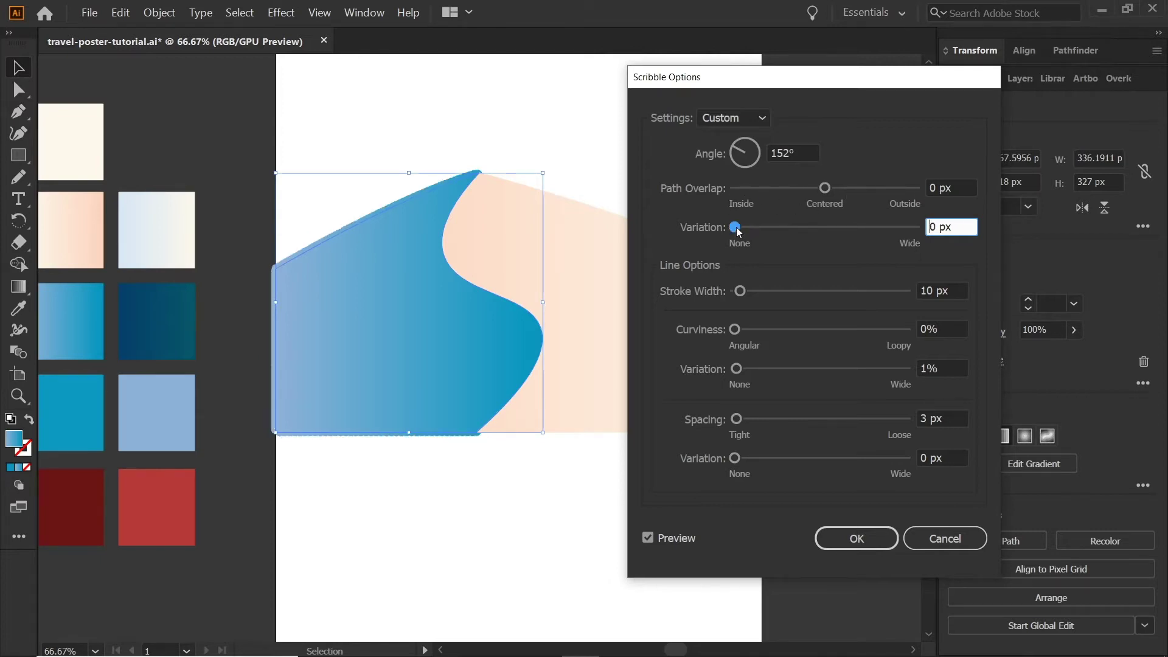
key(Up)
key(Up)
mouse_move(740, 291)
mouse_down()
mouse_move(752, 295)
mouse_move(741, 292)
mouse_up()
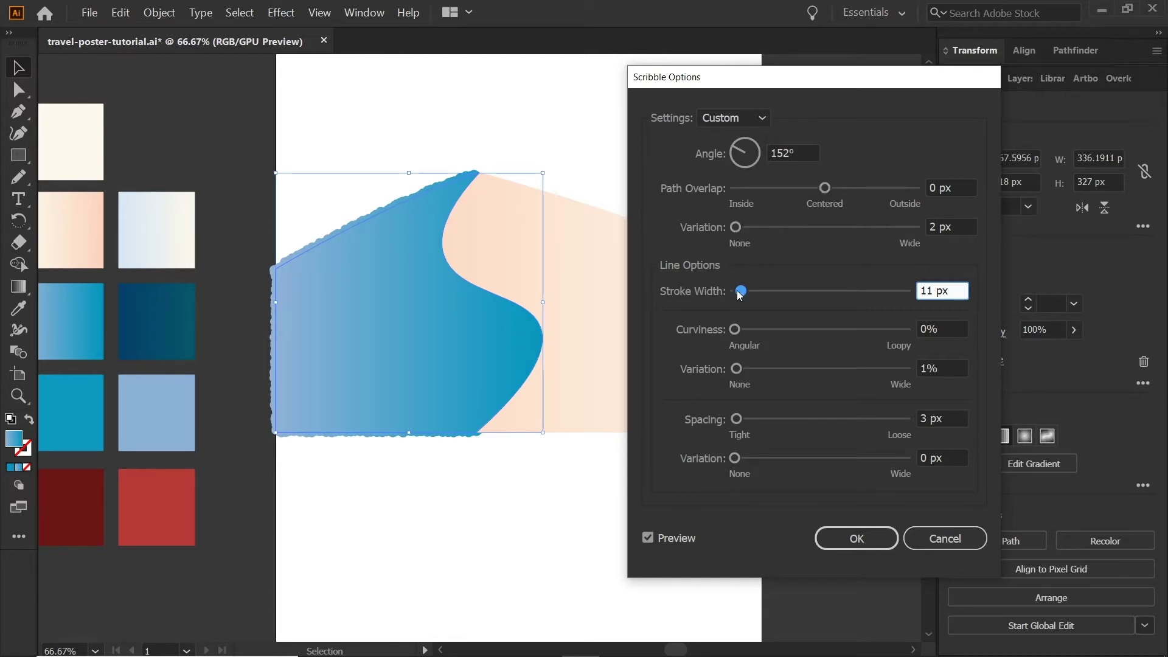
drag(740, 294, 740, 296)
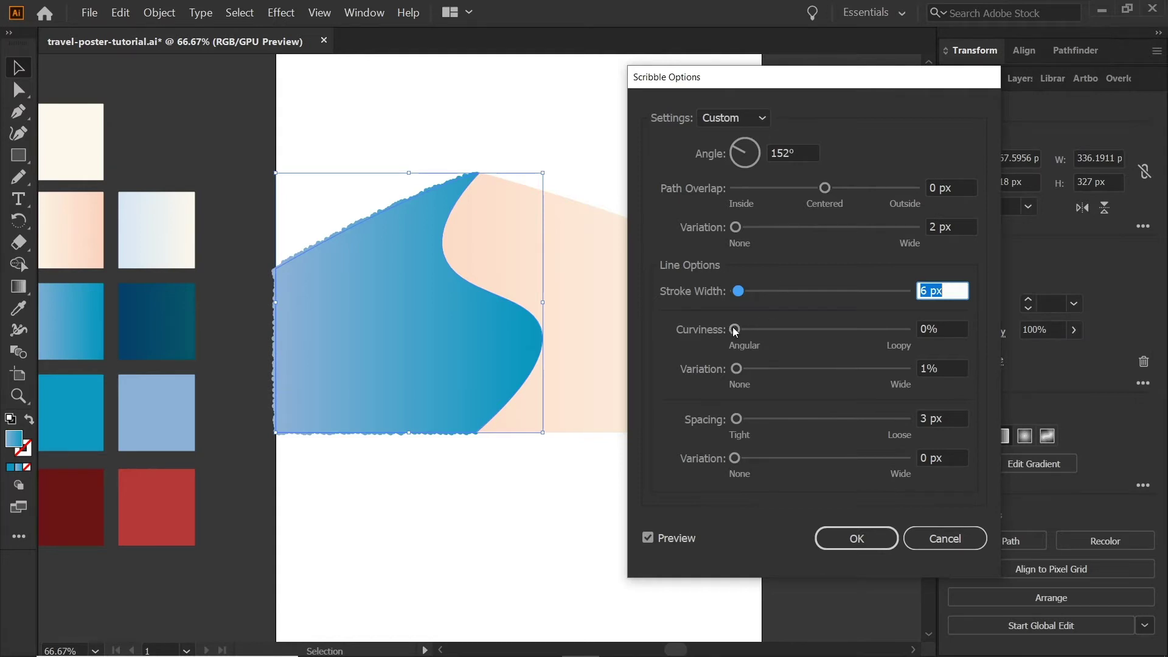
drag(734, 331, 878, 331)
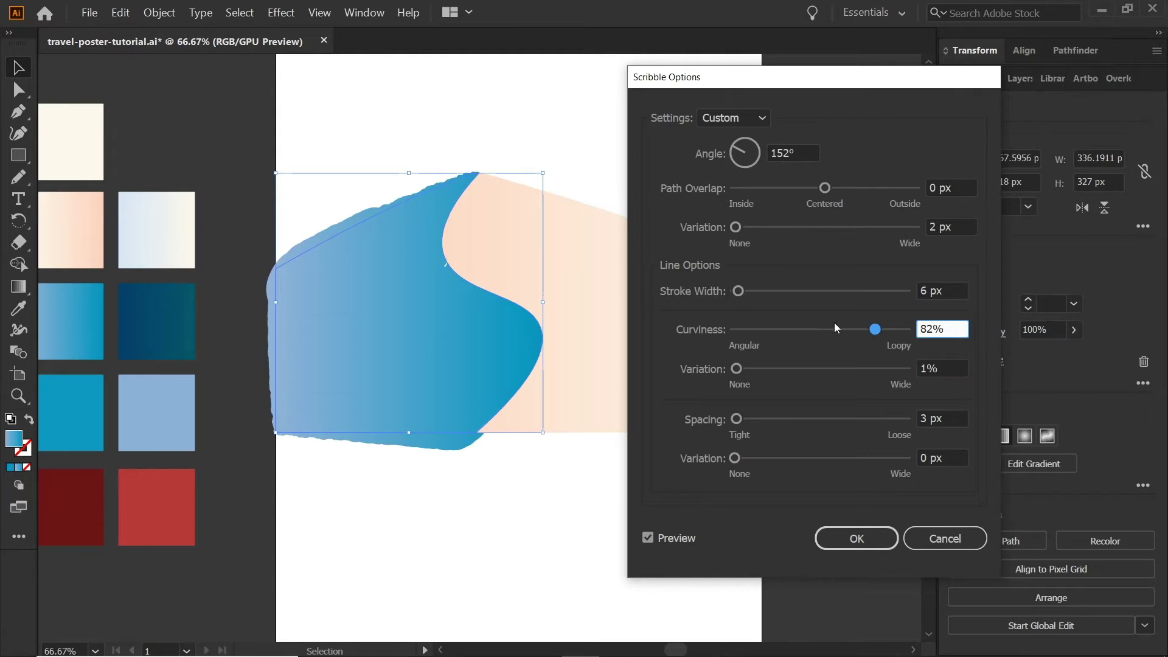
drag(876, 331, 733, 331)
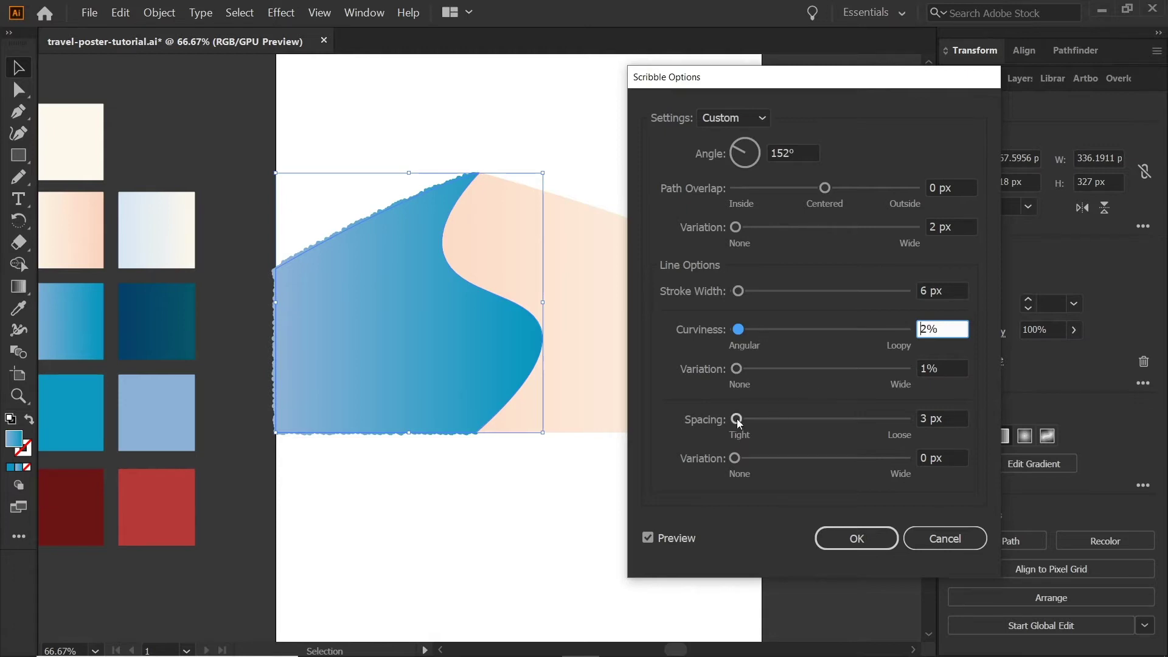
drag(736, 417, 784, 424)
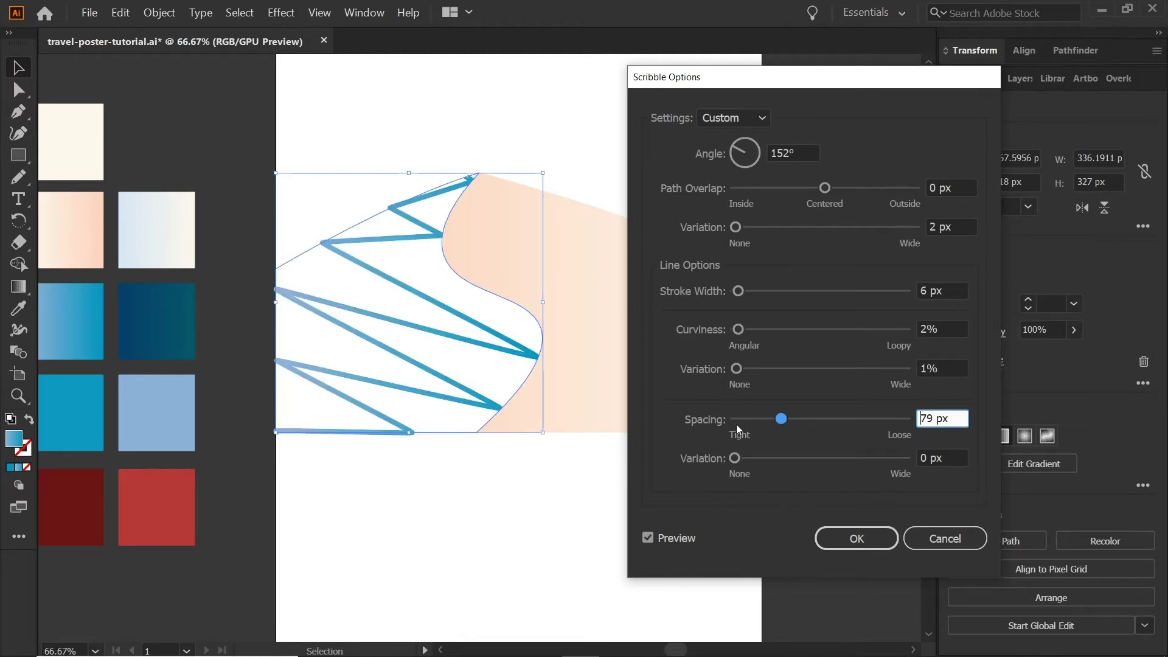
drag(778, 422, 729, 423)
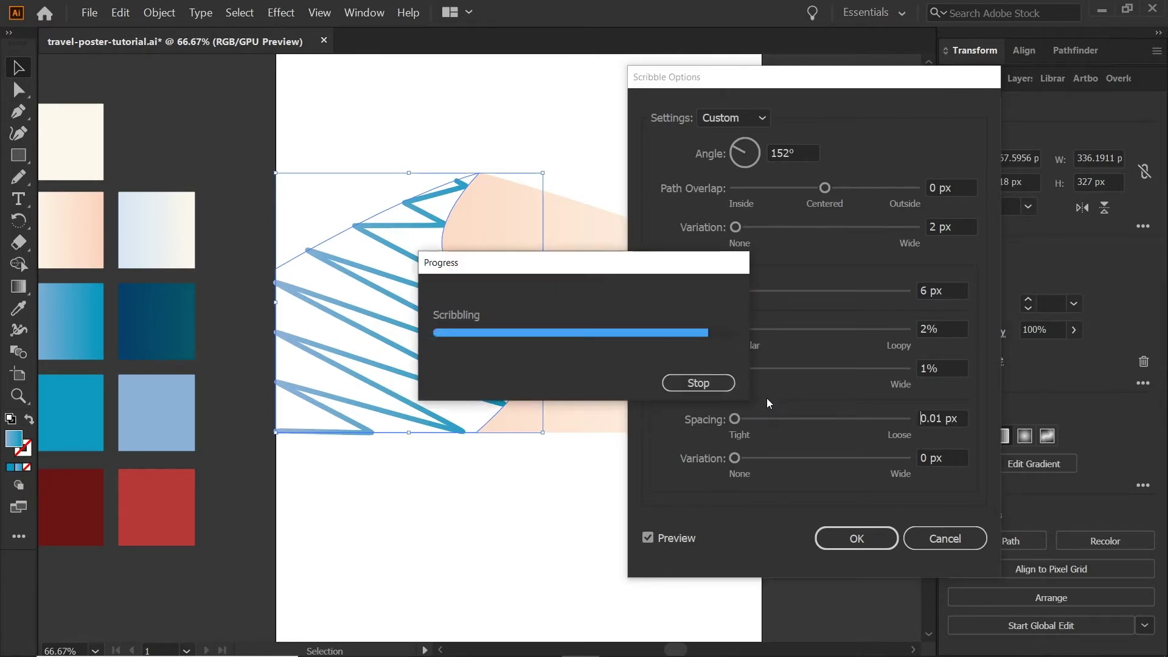
Stop the slow scribble rendering and dismiss the progress and error messages.
click(699, 384)
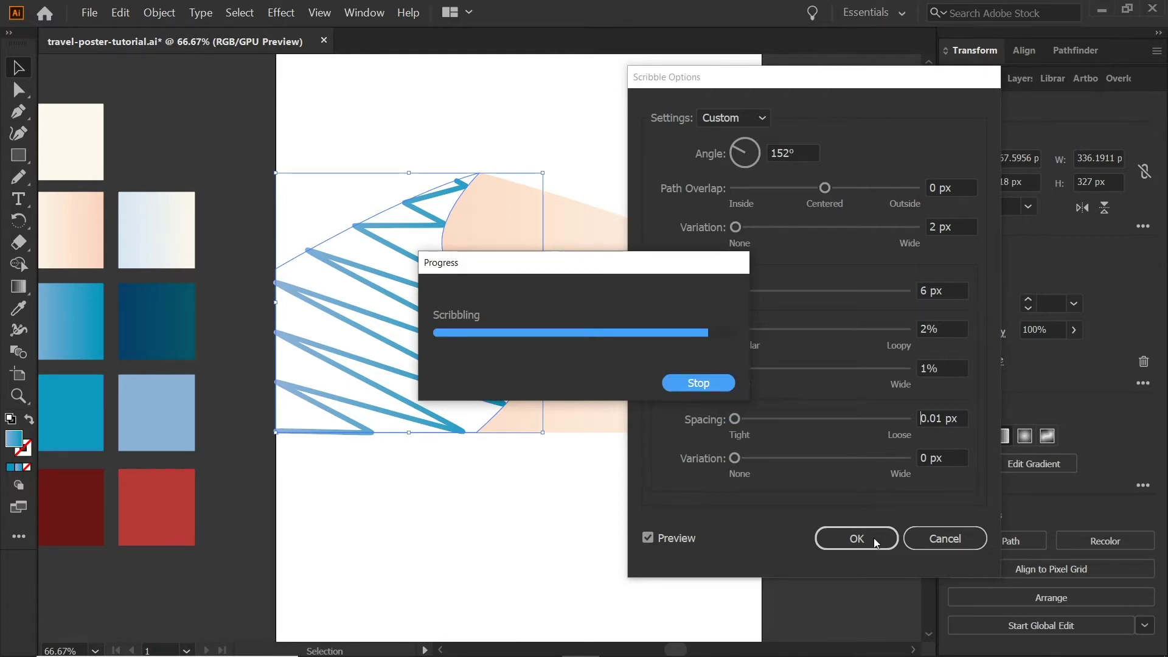
click(716, 382)
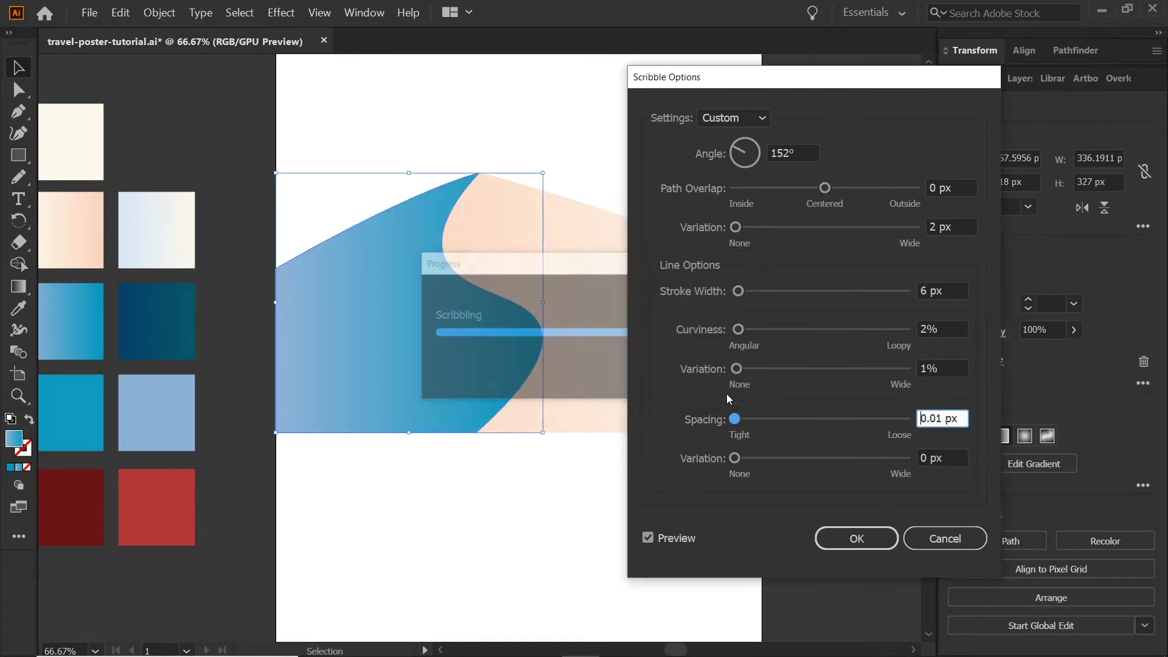
click(841, 538)
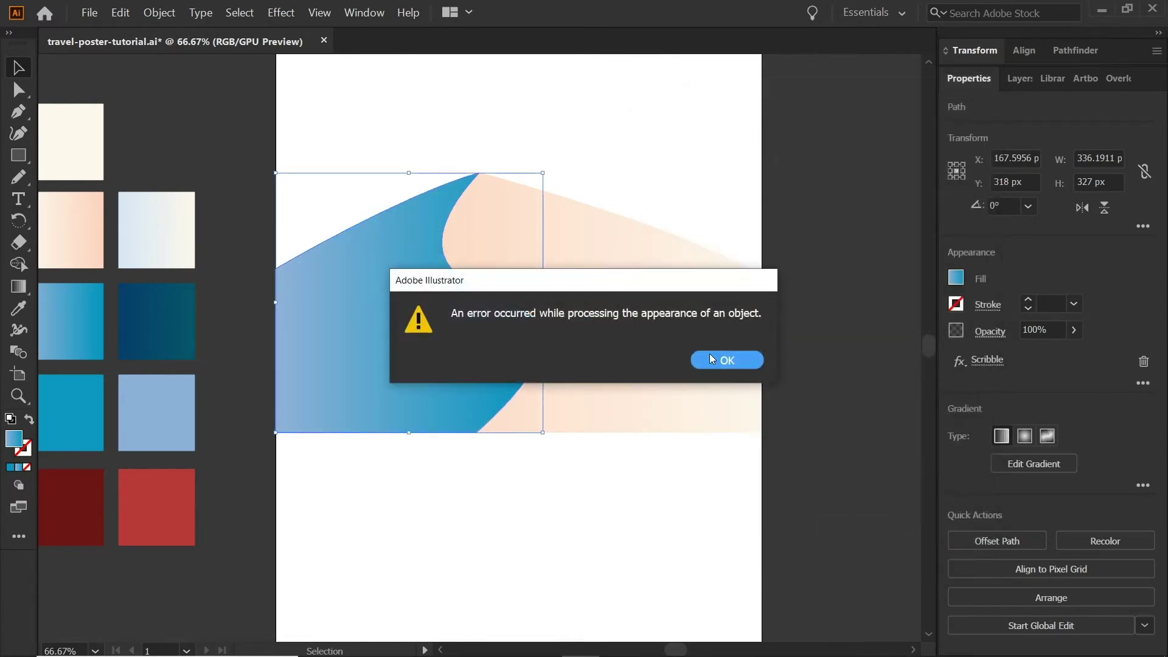
click(734, 367)
Reopen the blue dune's Scribble settings and set the spacing to 1 px.
click(987, 360)
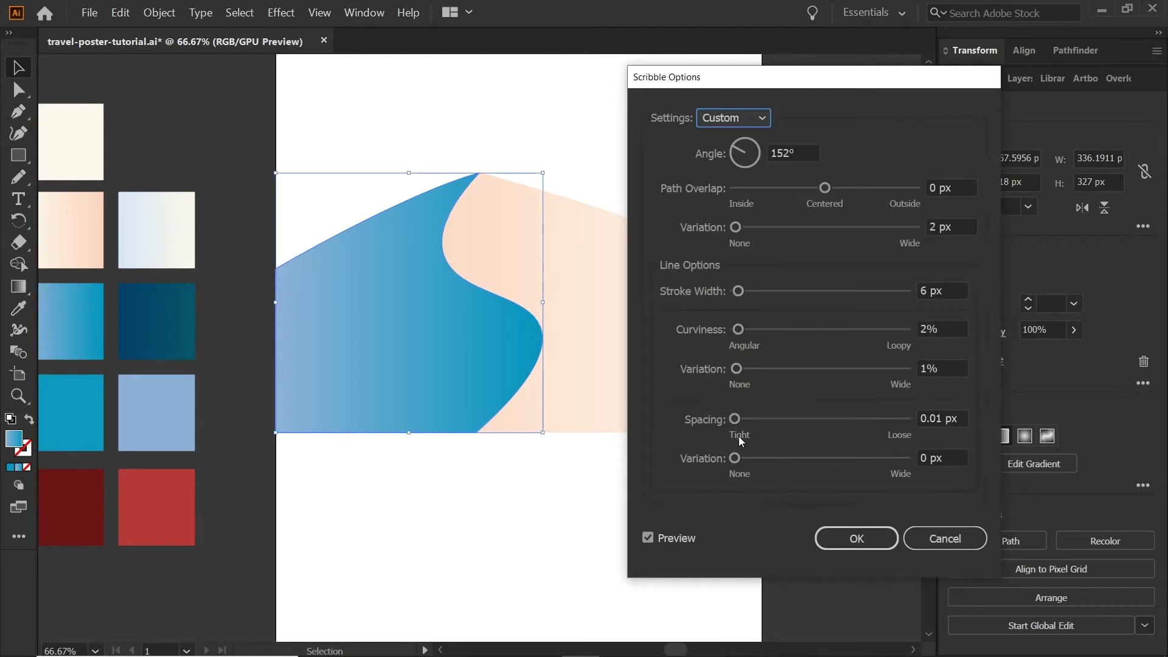
click(735, 419)
drag(736, 420, 733, 416)
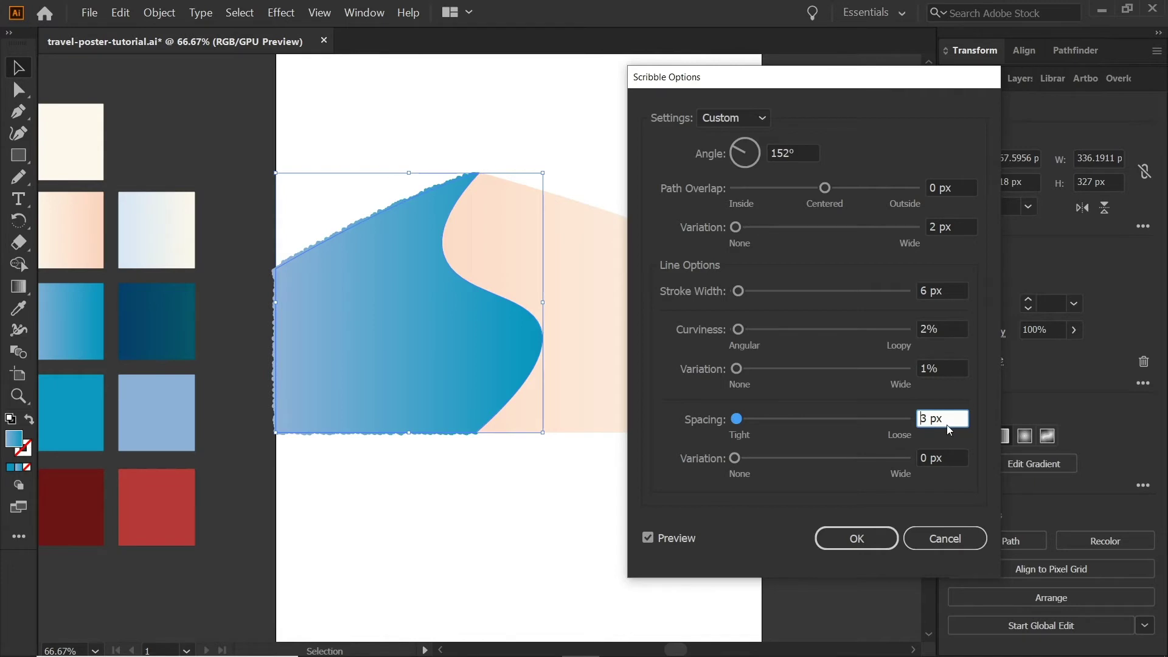
key(Down)
key(Down)
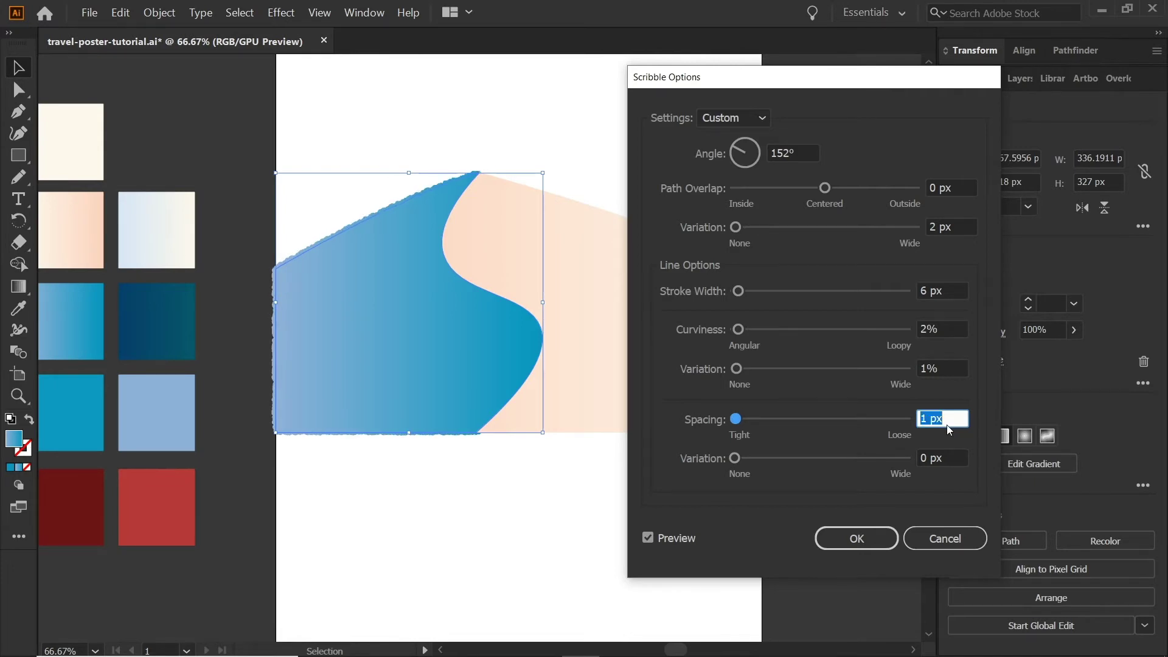
click(860, 532)
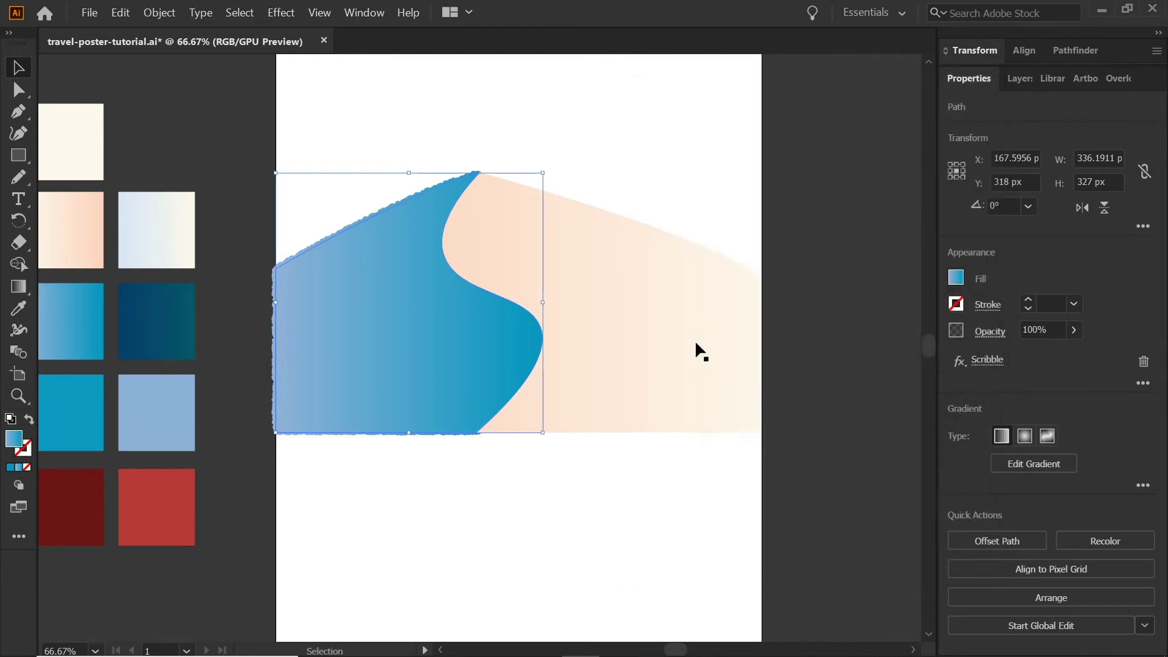
Reapply the same Scribble effect to the peach dune.
click(646, 288)
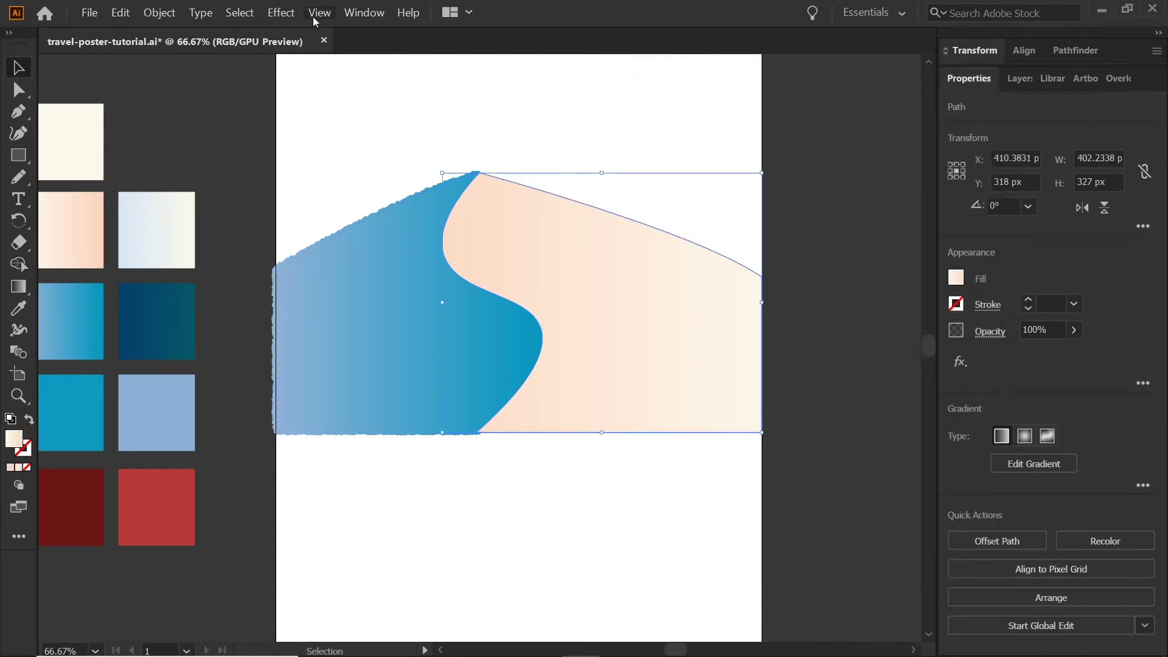
click(281, 12)
click(310, 32)
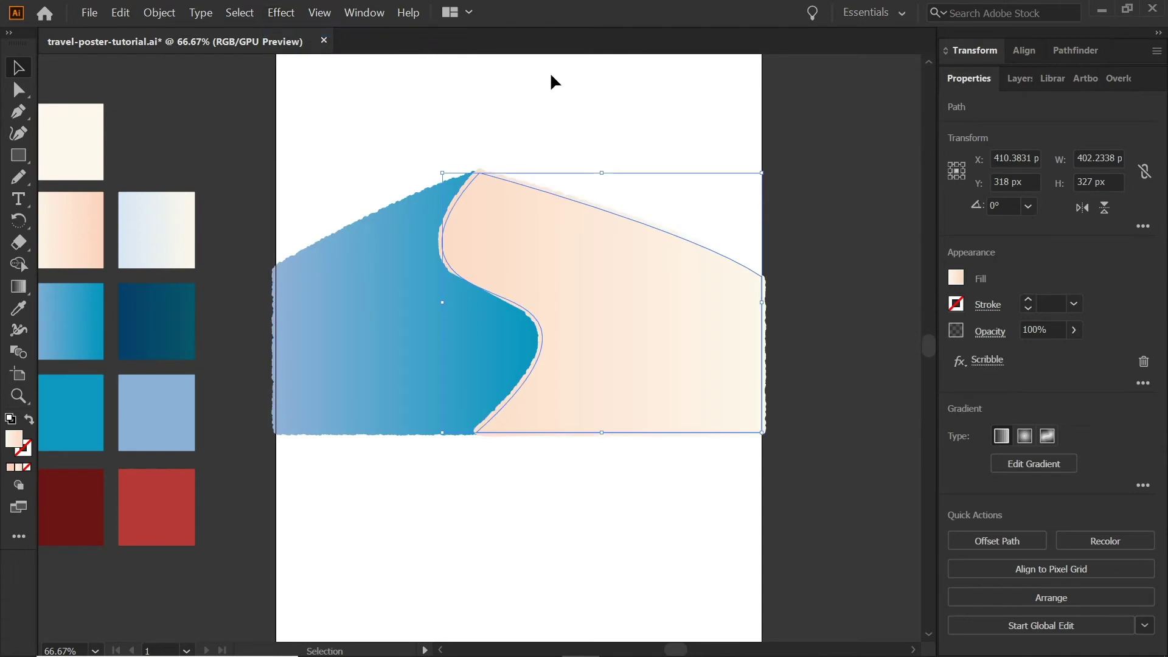
click(550, 71)
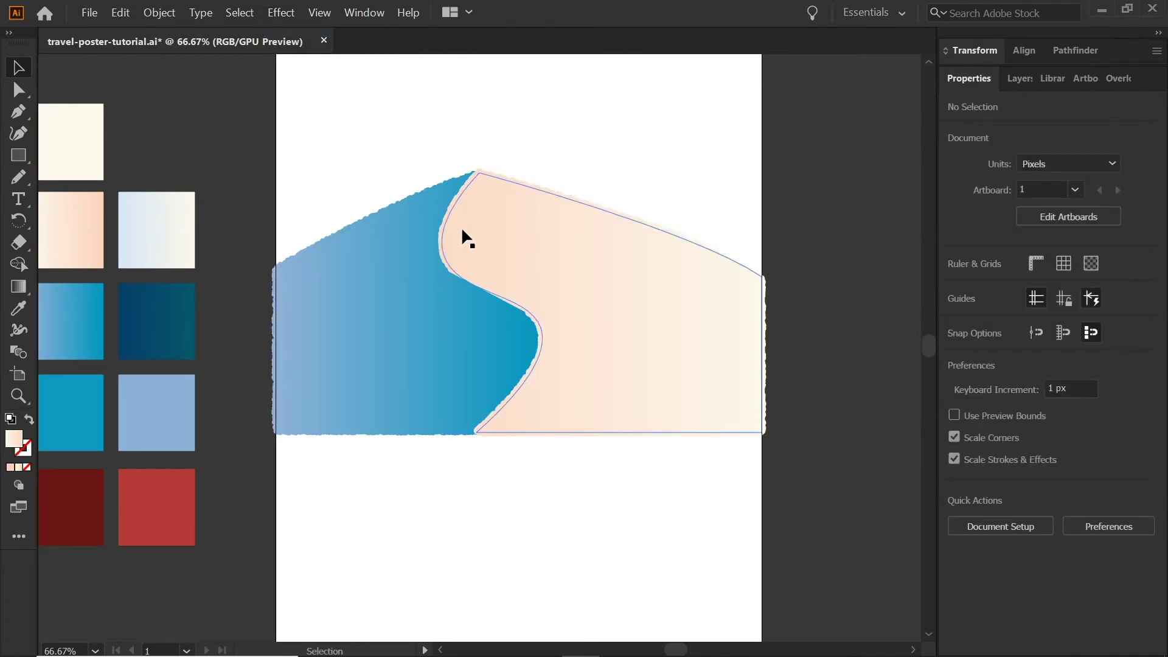
Change the peach dune's scribble angle to 33°.
click(581, 294)
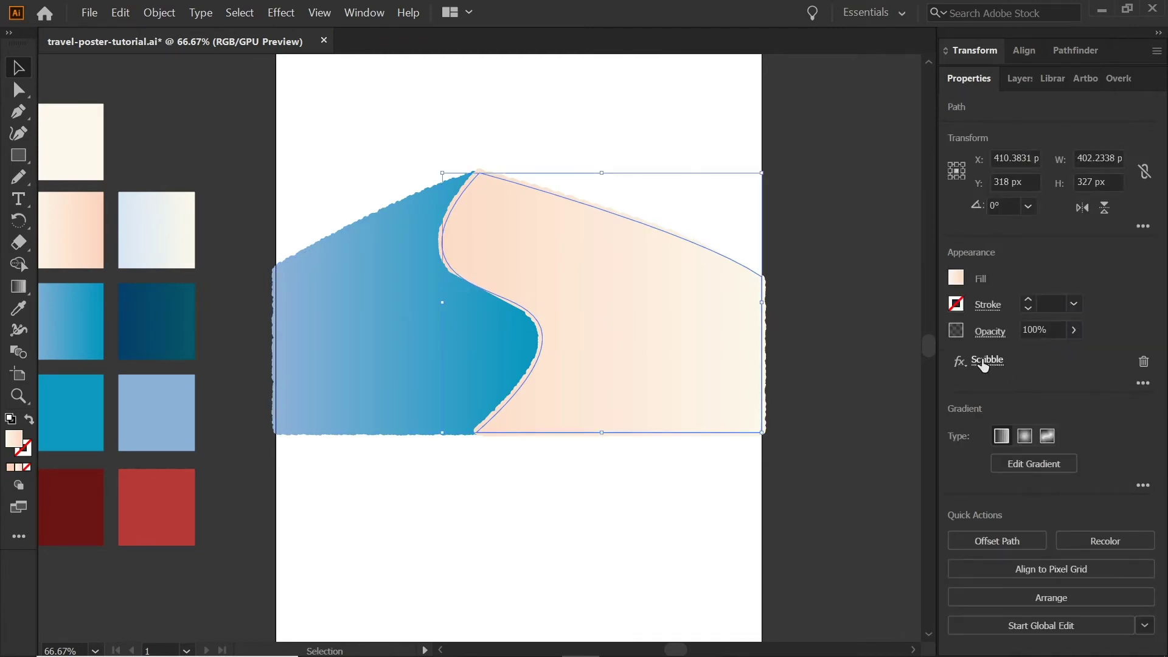
click(986, 359)
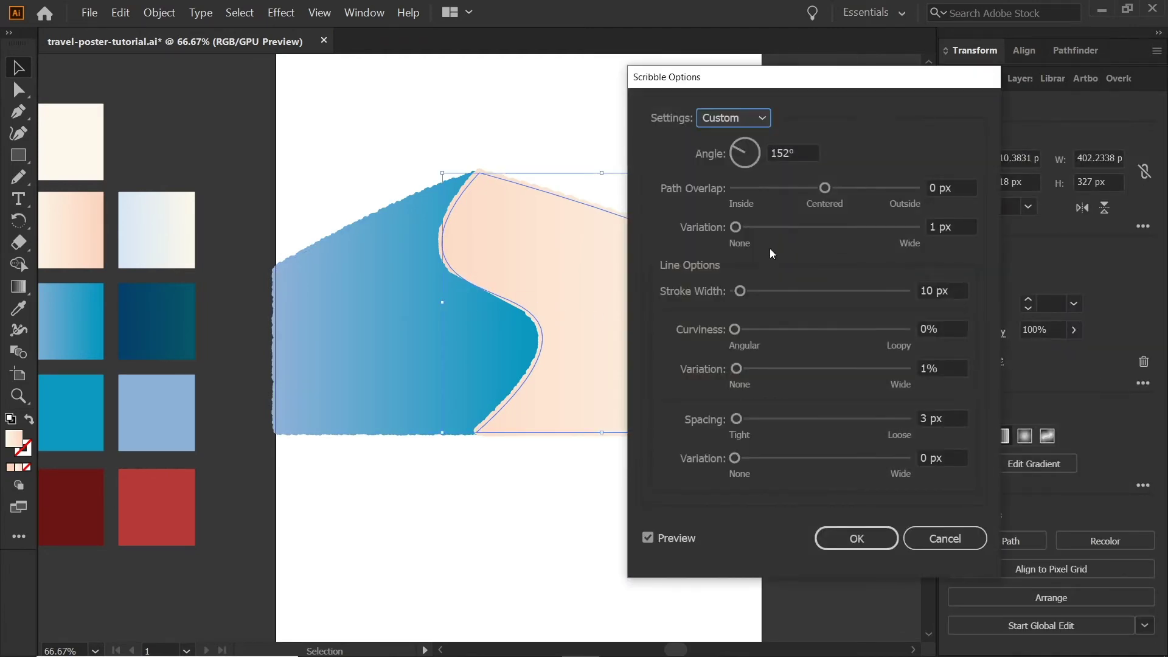
drag(736, 146, 760, 150)
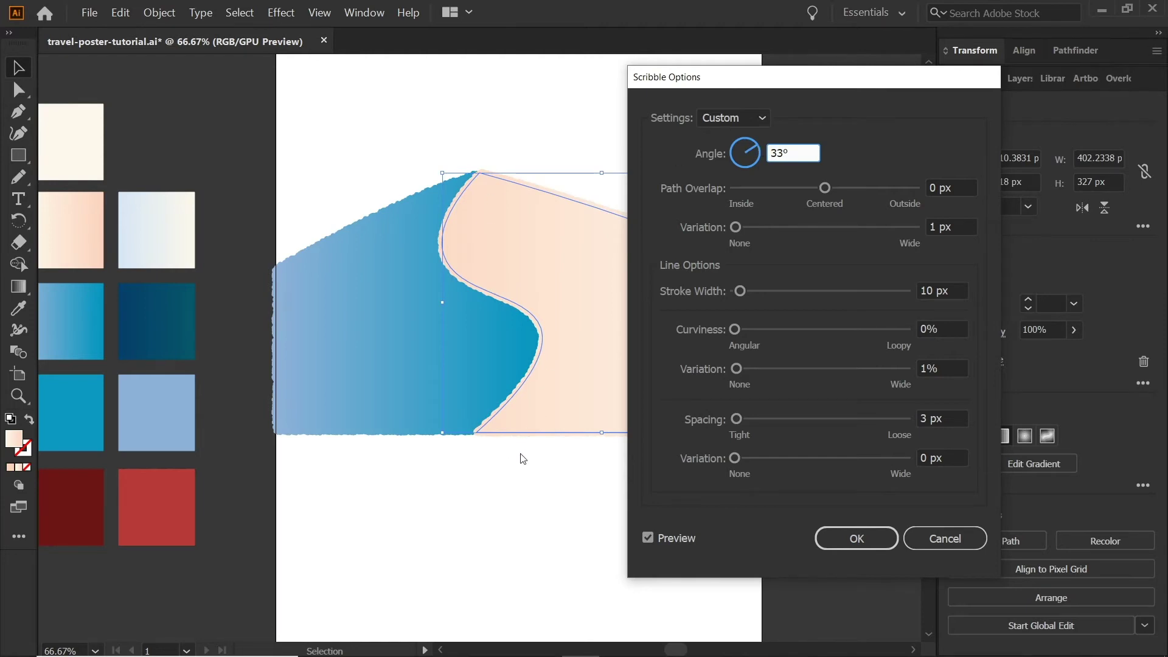
click(864, 534)
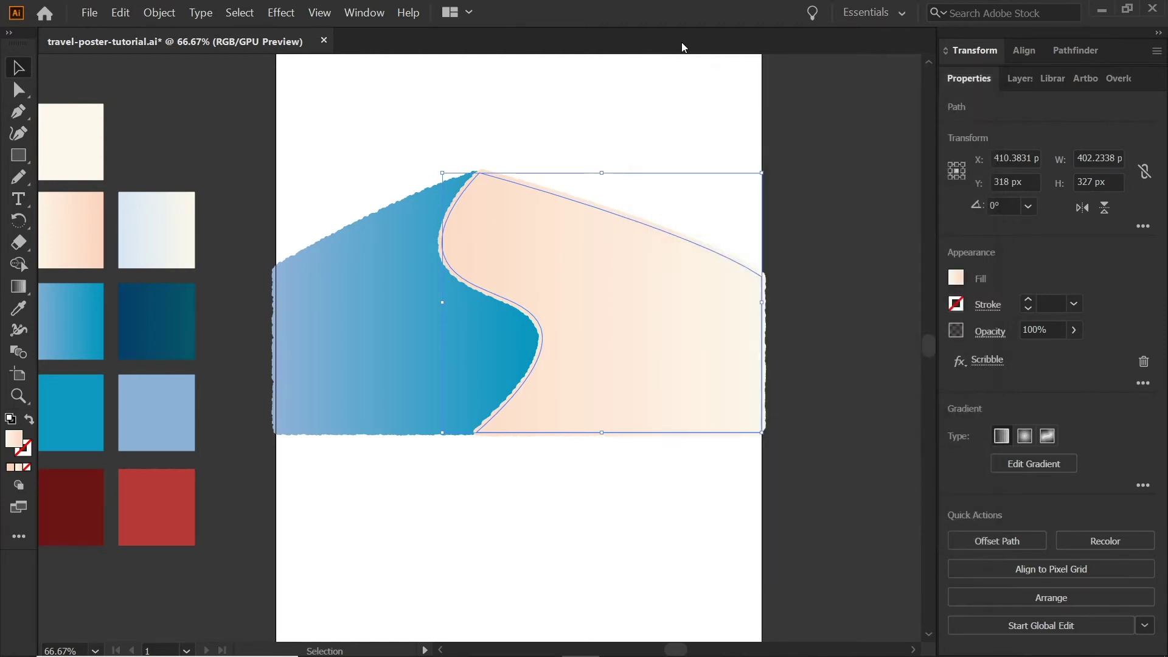
click(705, 99)
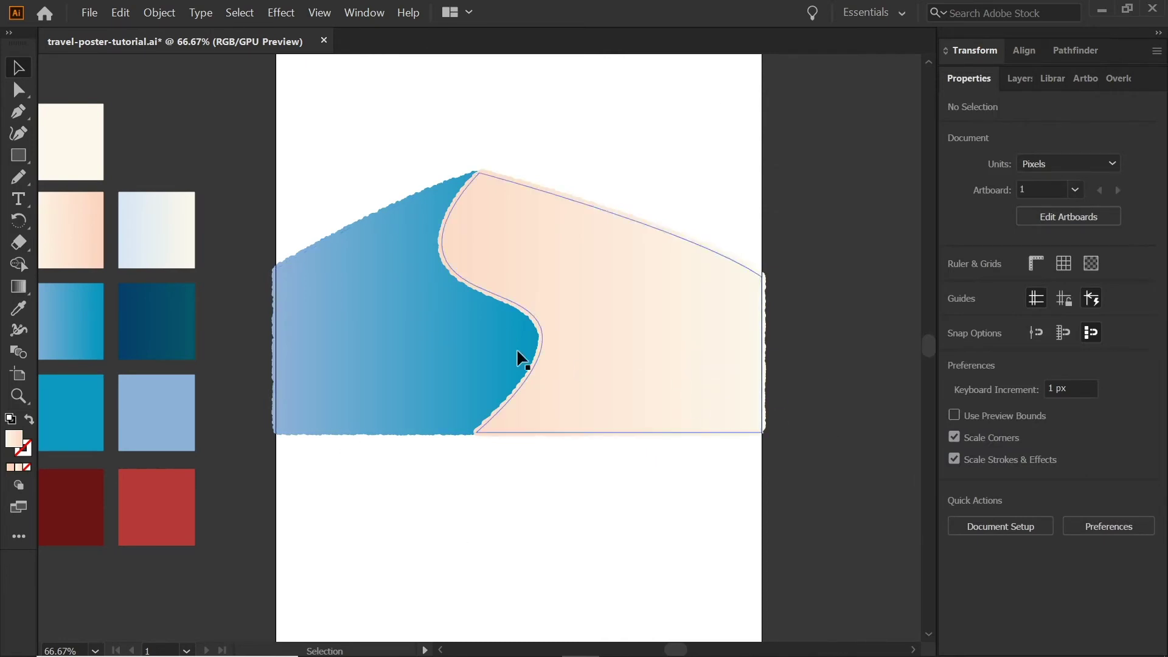
Select both dunes together and switch to the Gradient tool (G).
click(384, 337)
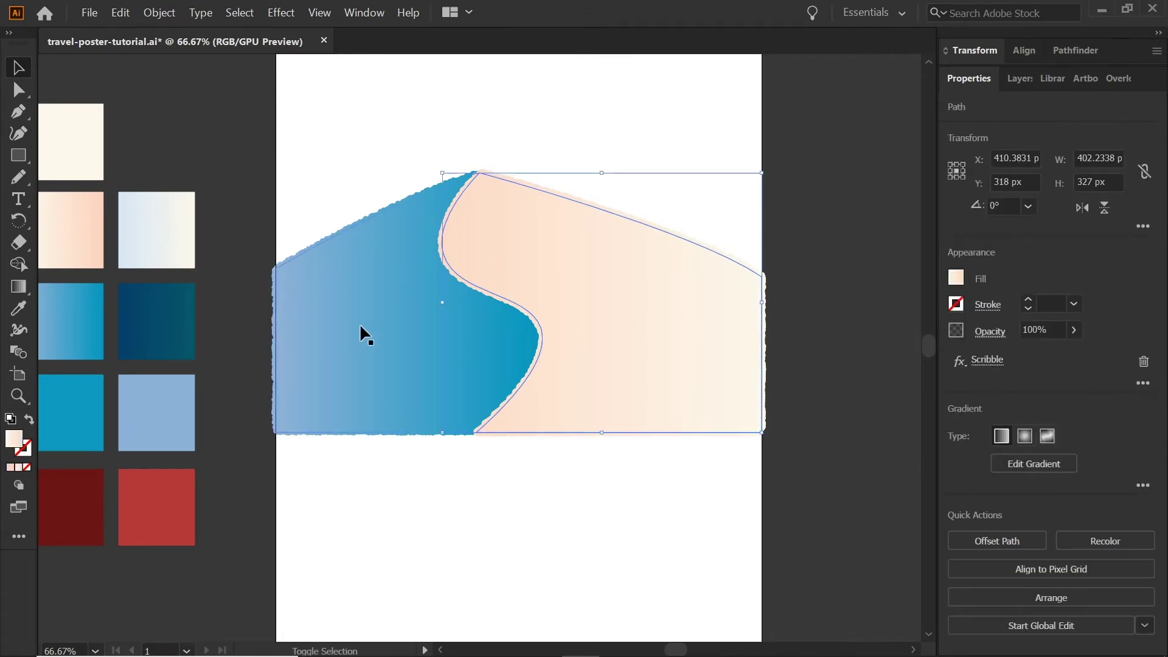
shift+click(360, 307)
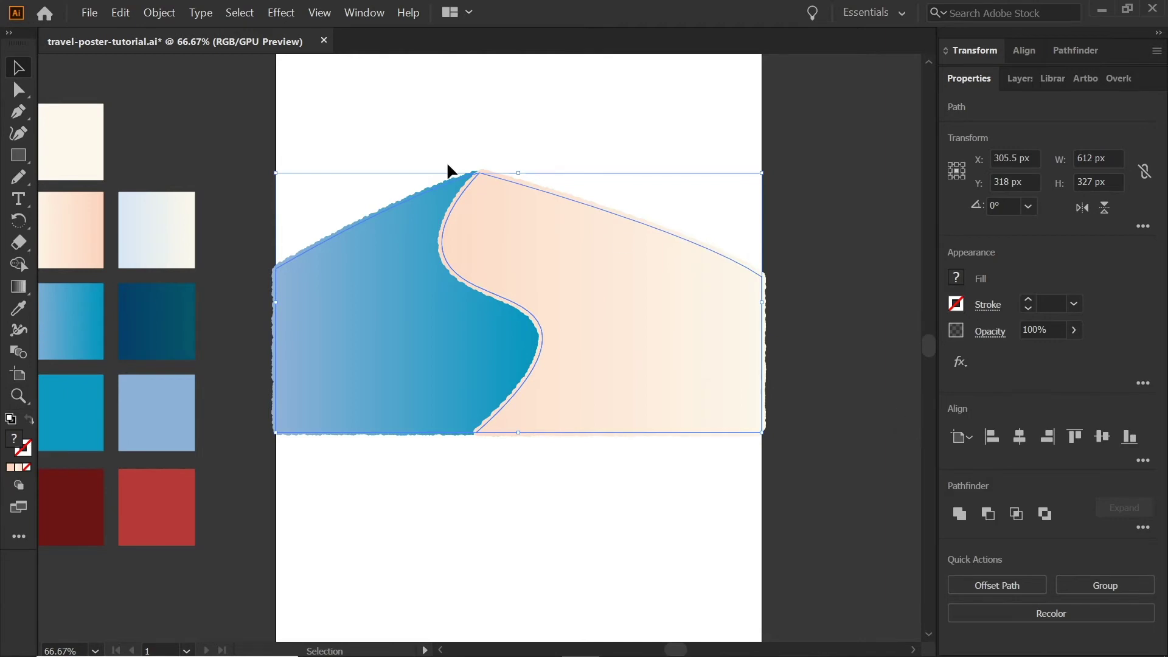
key(g)
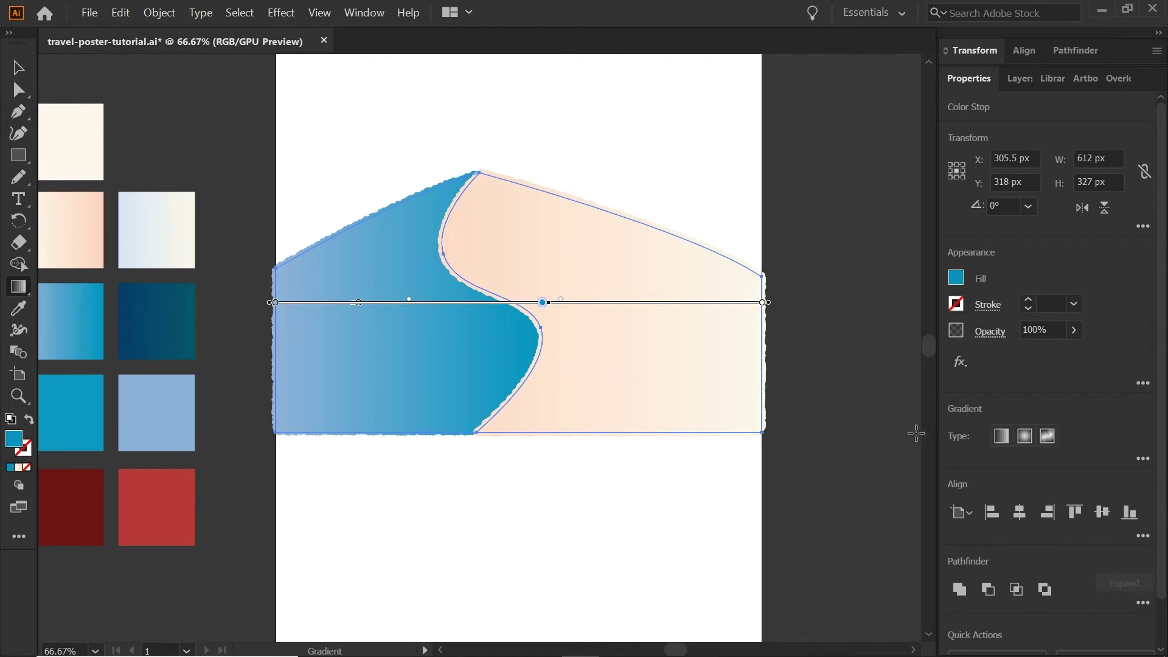
Set the shared gradient's middle stop to black and its left stop to white.
double_click(762, 302)
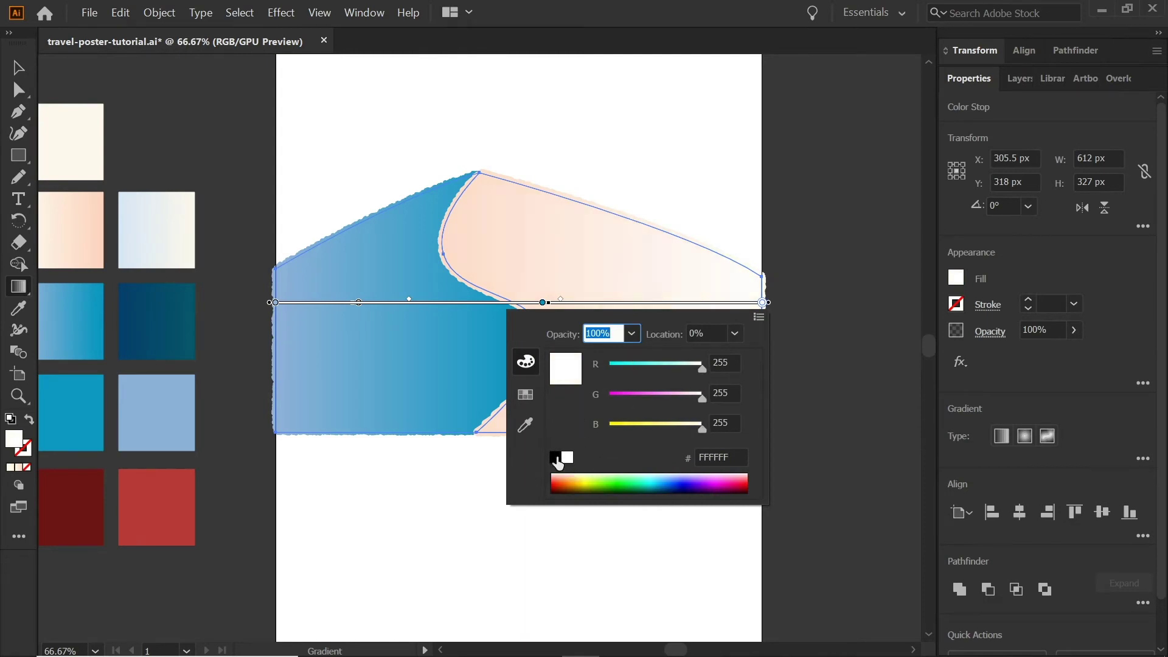
click(645, 250)
double_click(542, 302)
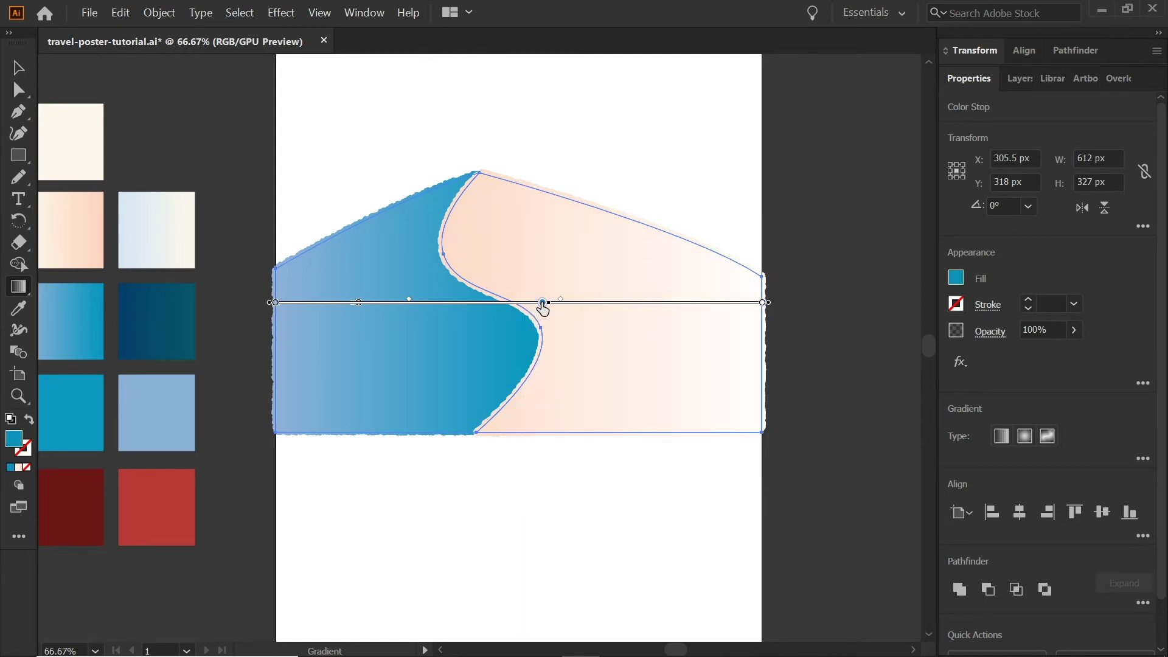
click(336, 457)
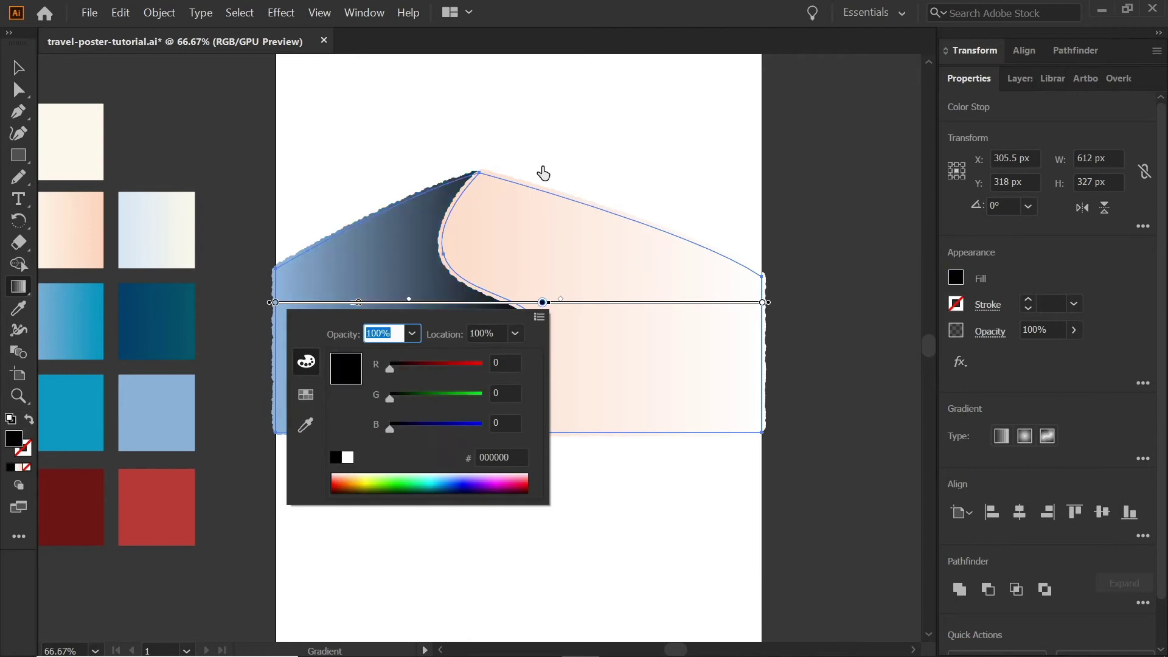
click(495, 146)
click(275, 302)
double_click(275, 303)
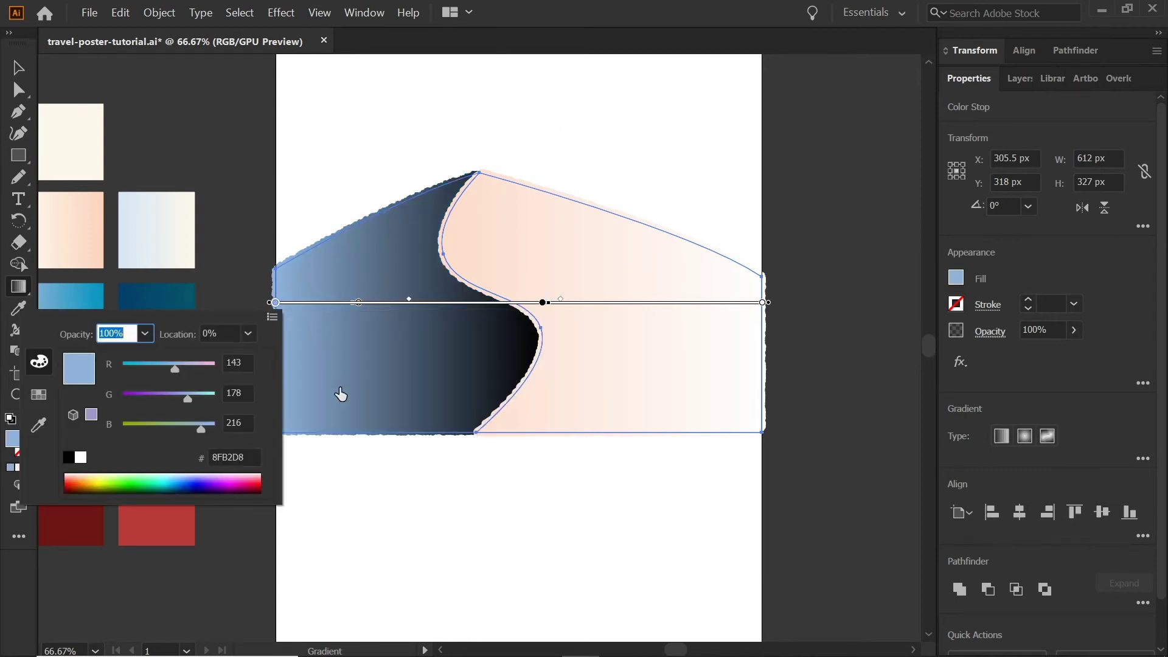
click(81, 456)
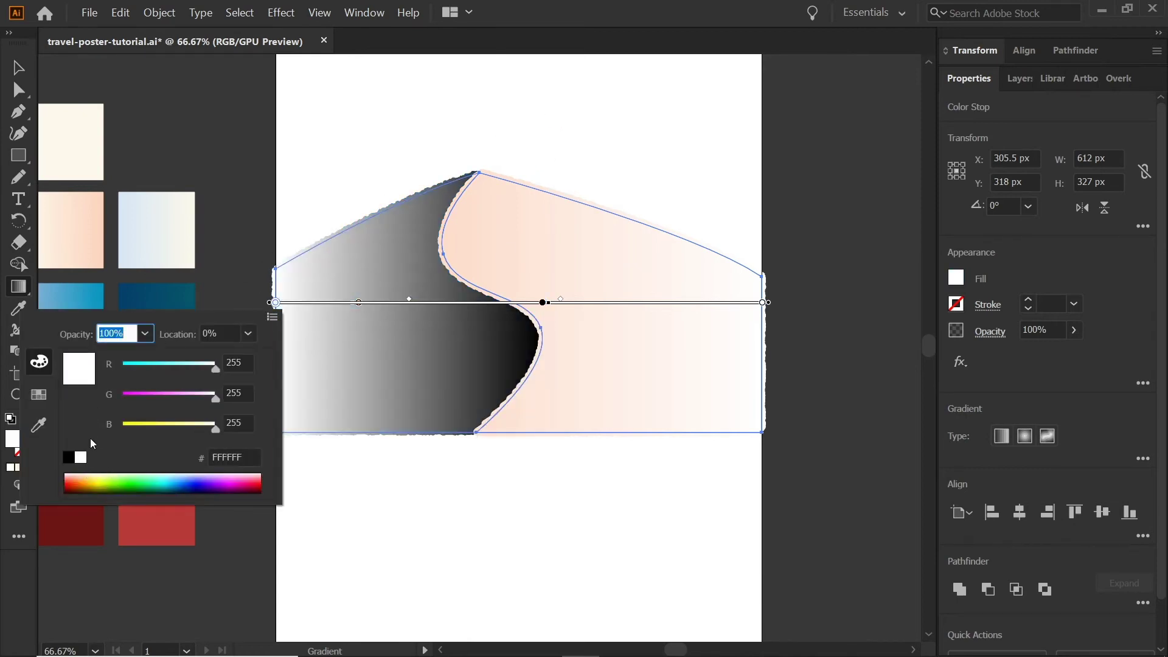
click(518, 107)
key(v)
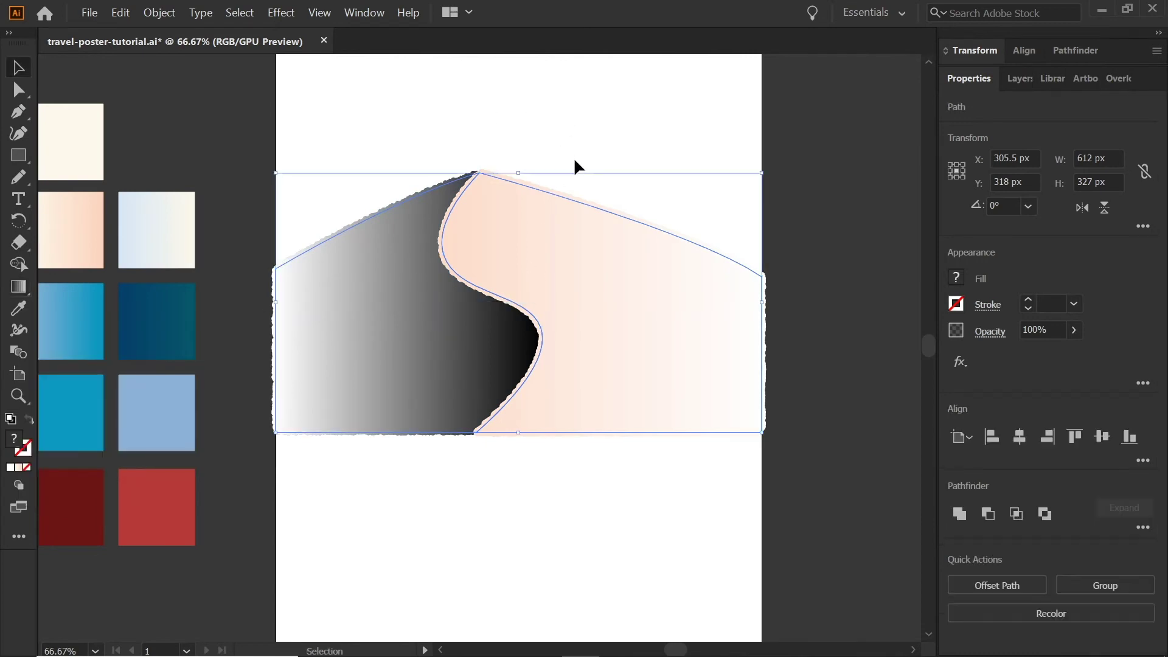
Give the peach dune's gradient a black left stop and a 0% opacity right stop.
click(574, 157)
click(564, 295)
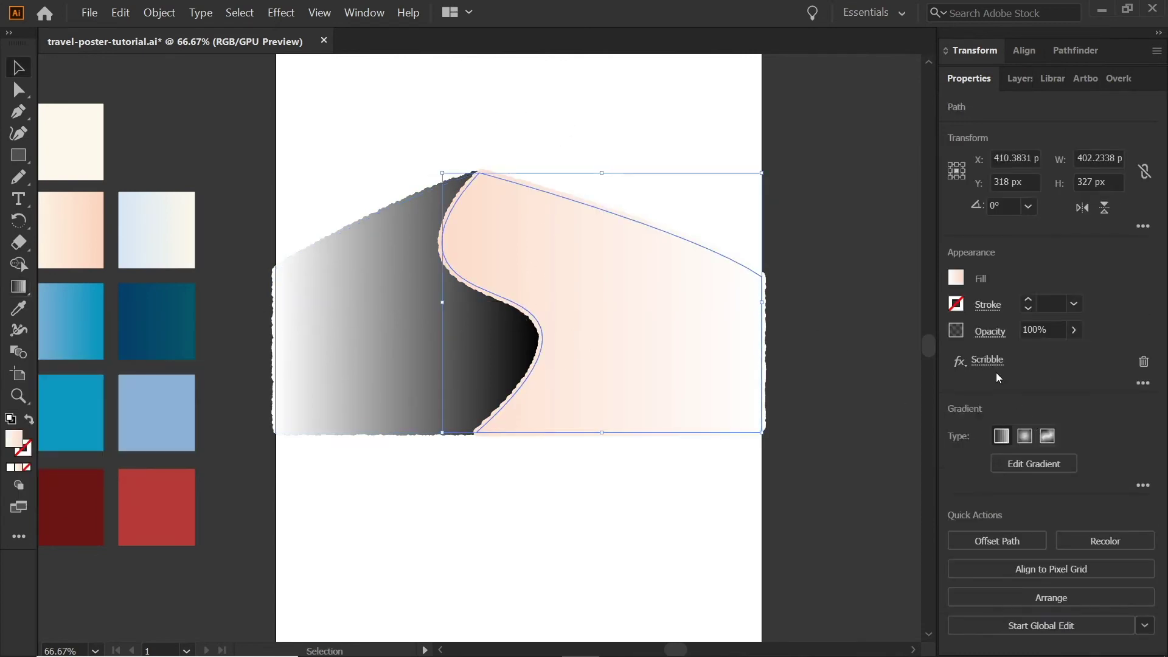
click(1018, 465)
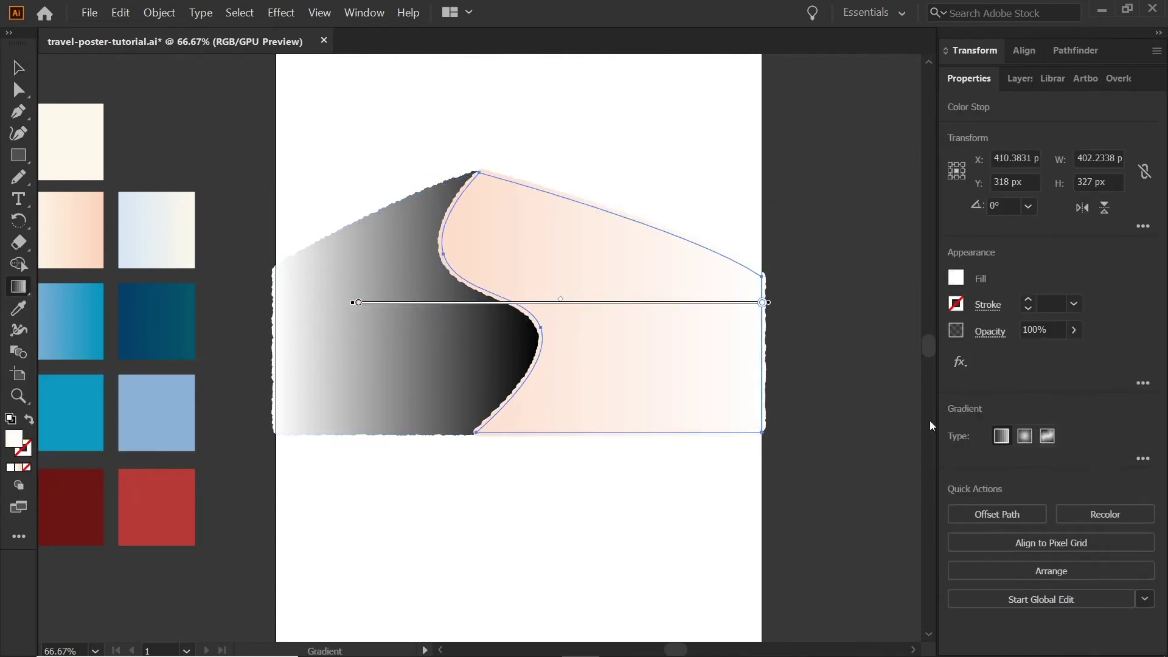
double_click(358, 302)
click(151, 457)
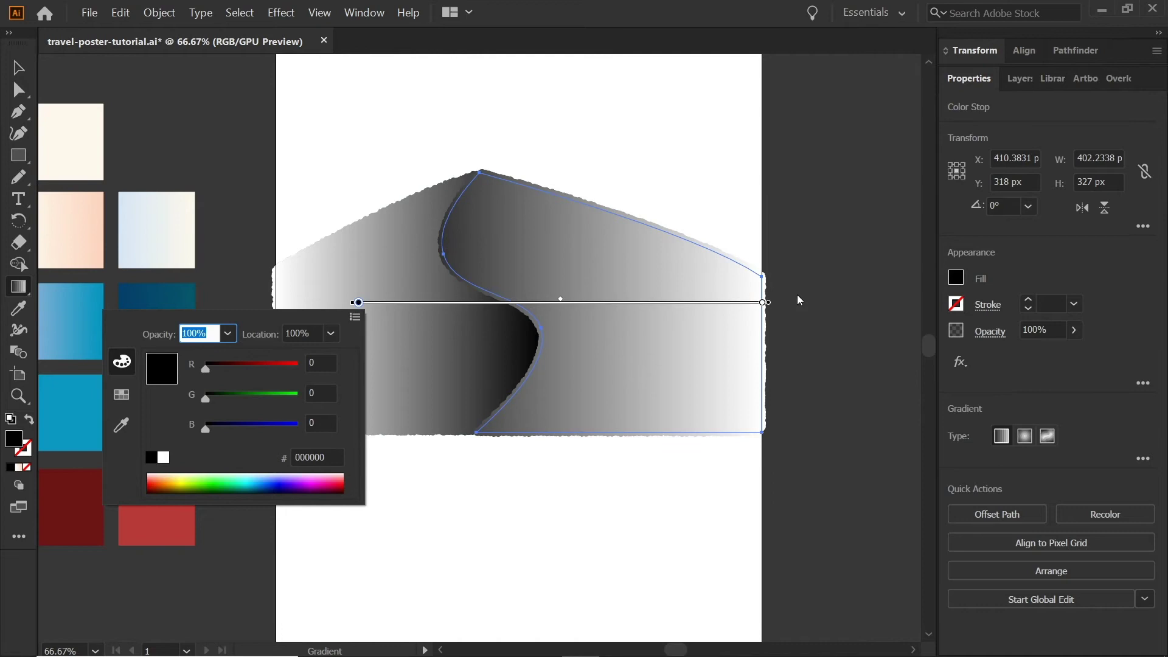
double_click(762, 303)
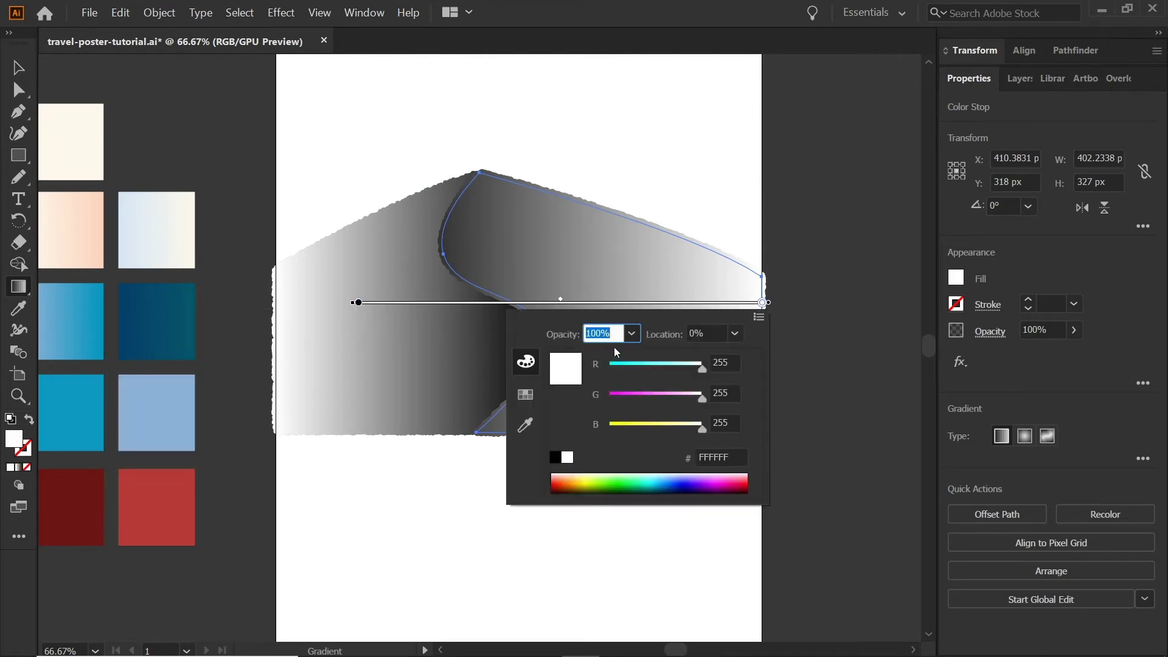
click(631, 334)
click(652, 353)
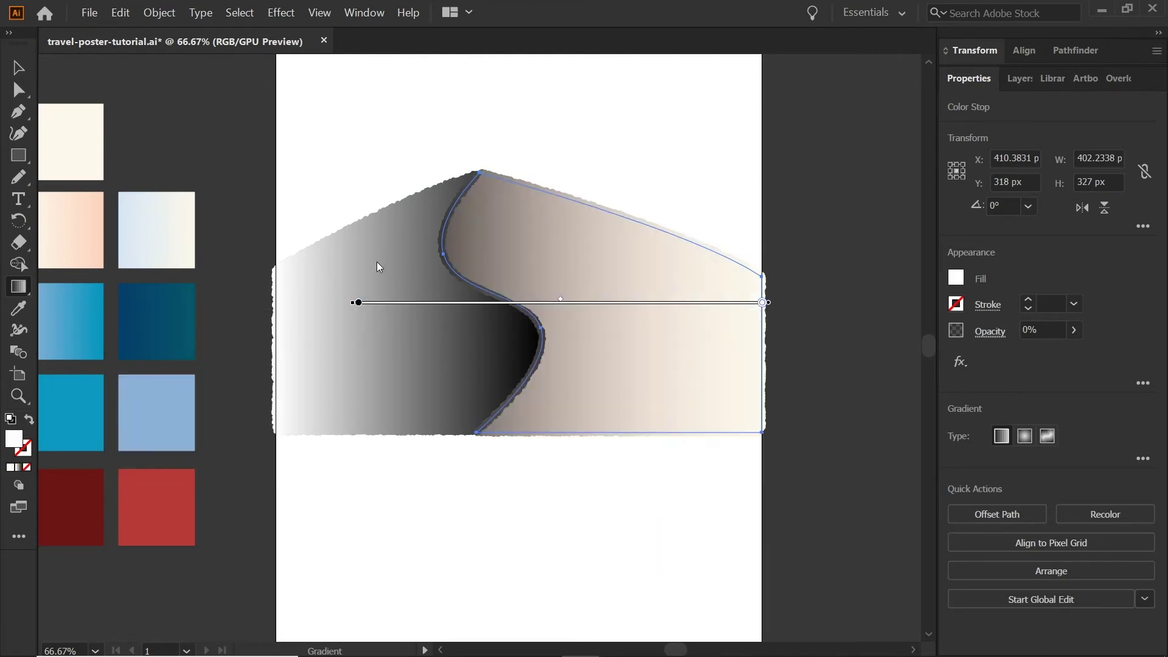
key(v)
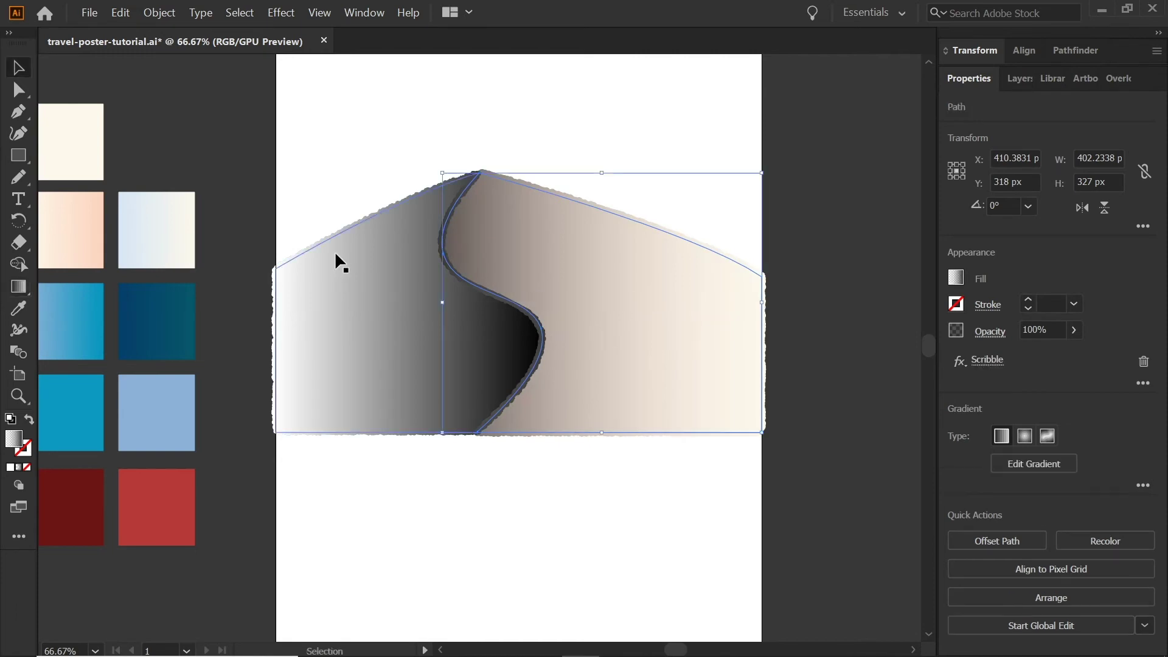
Make the blue dune's left gradient stop 0% opacity, then reselect the peach dune.
click(334, 251)
click(1033, 464)
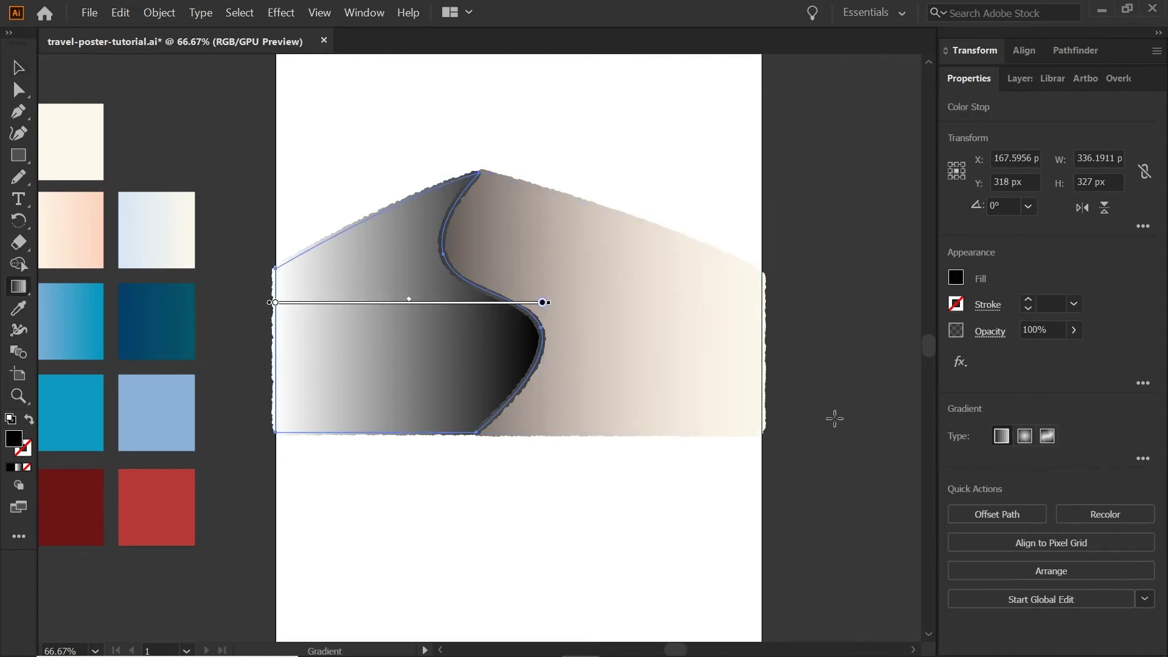
click(275, 303)
double_click(275, 303)
click(145, 333)
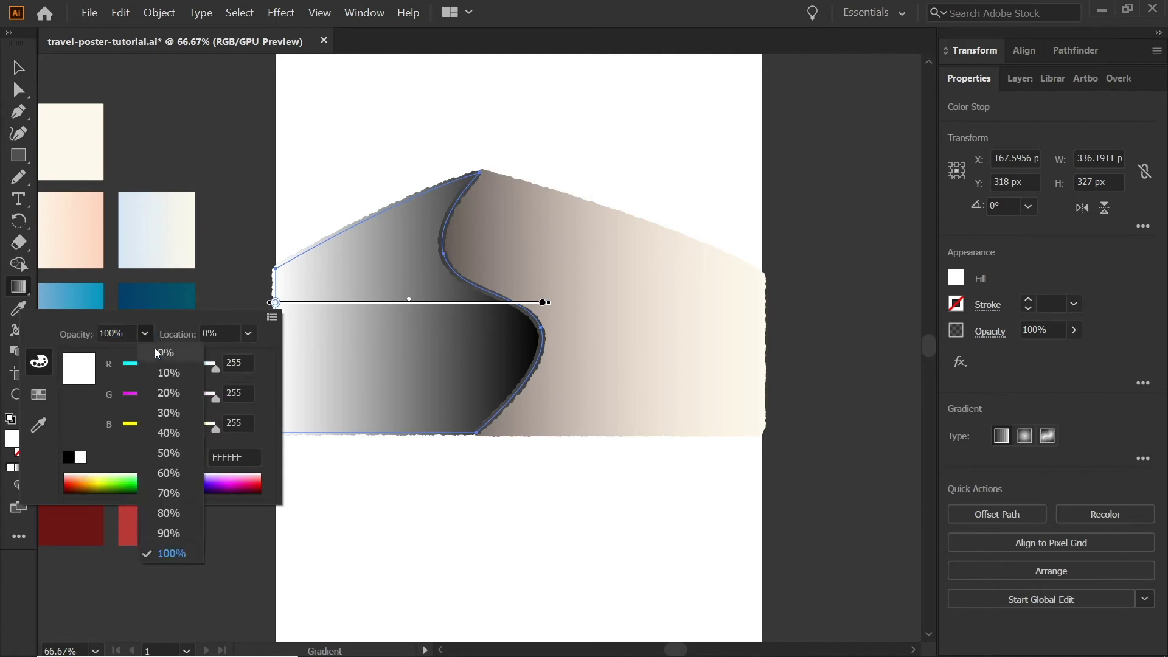
click(155, 348)
key(Escape)
key(v)
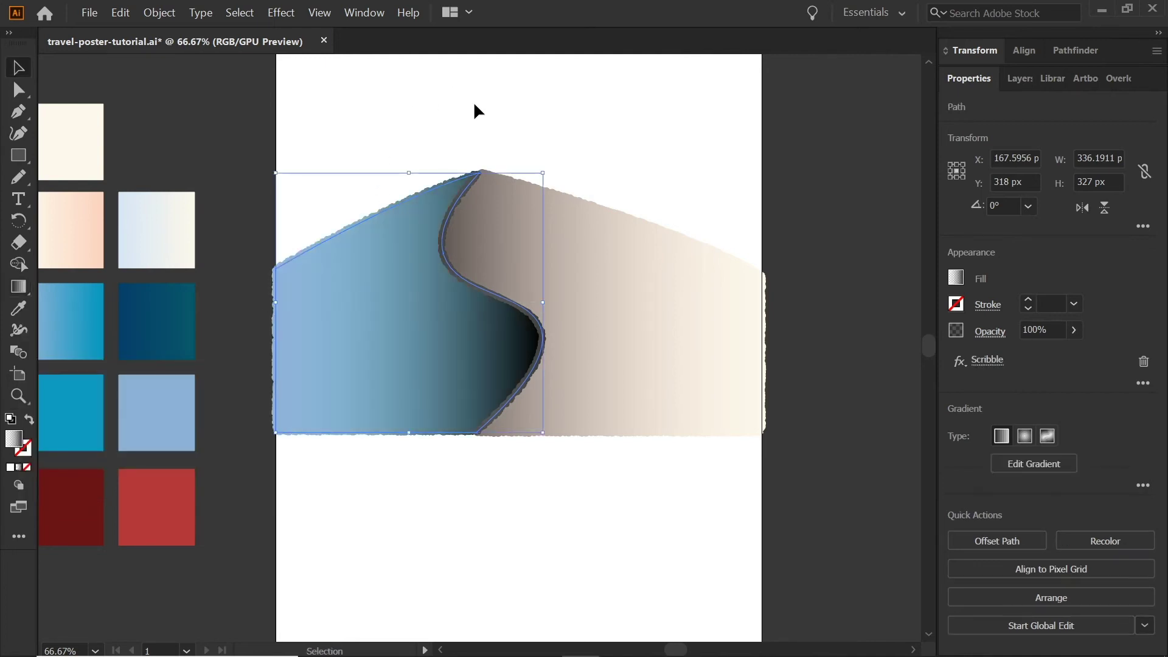
click(518, 82)
click(620, 267)
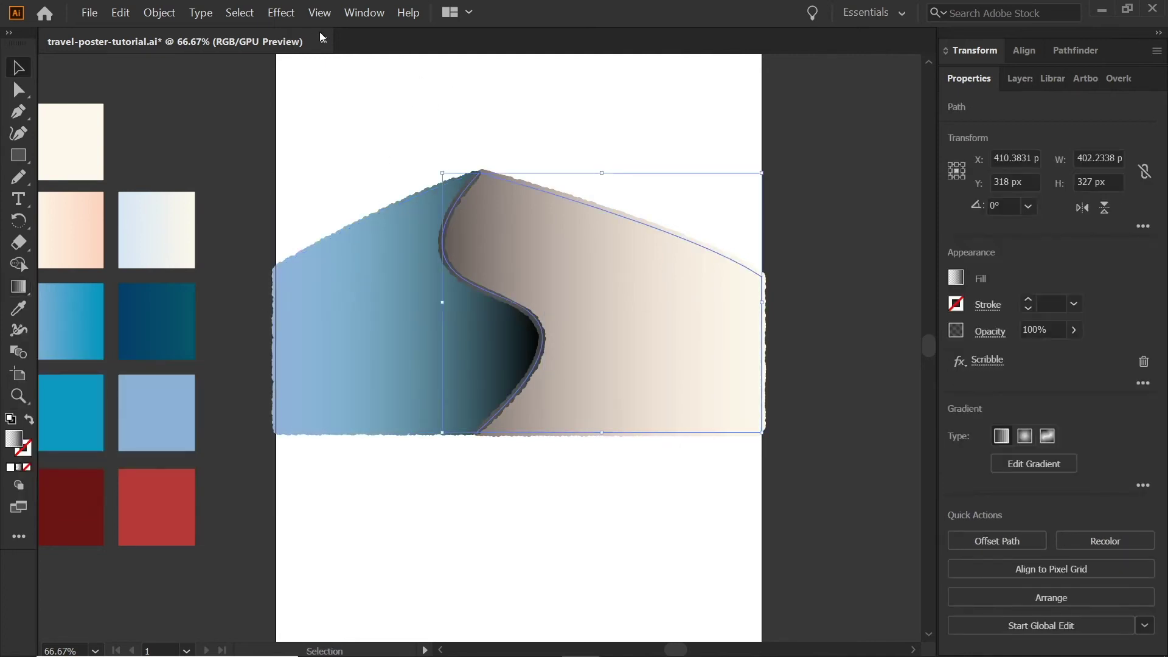
click(280, 14)
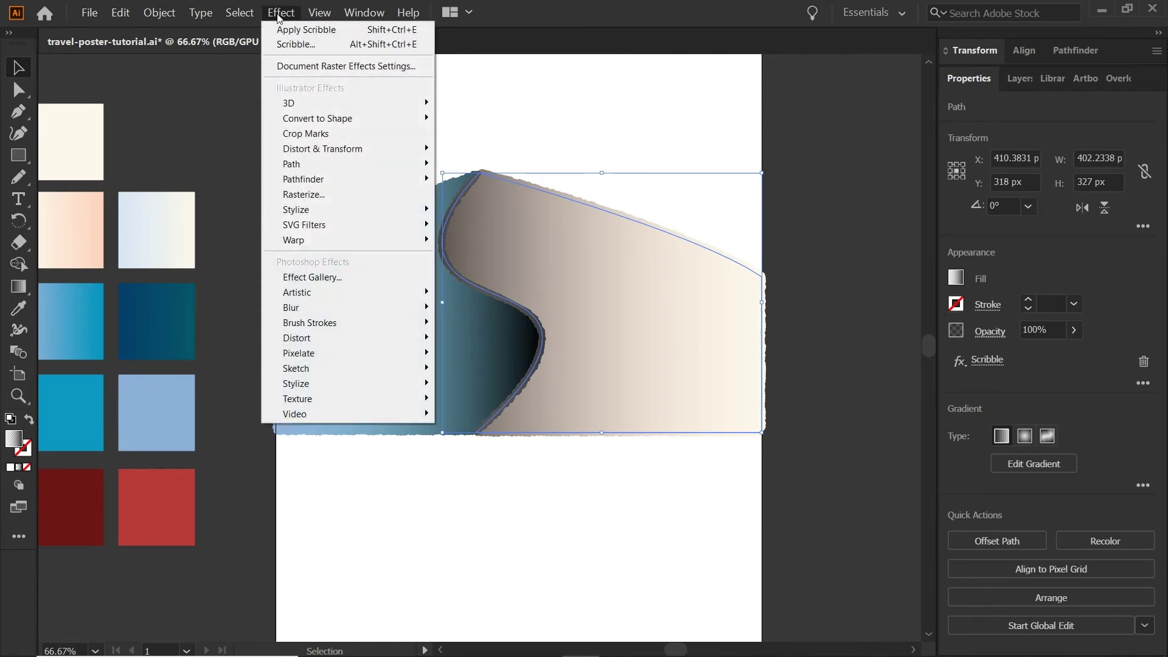
Add a Stippled Grain effect to the peach dune after trying Horizontal, Vertical, Enlarged and Sprinkles.
mouse_move(315, 396)
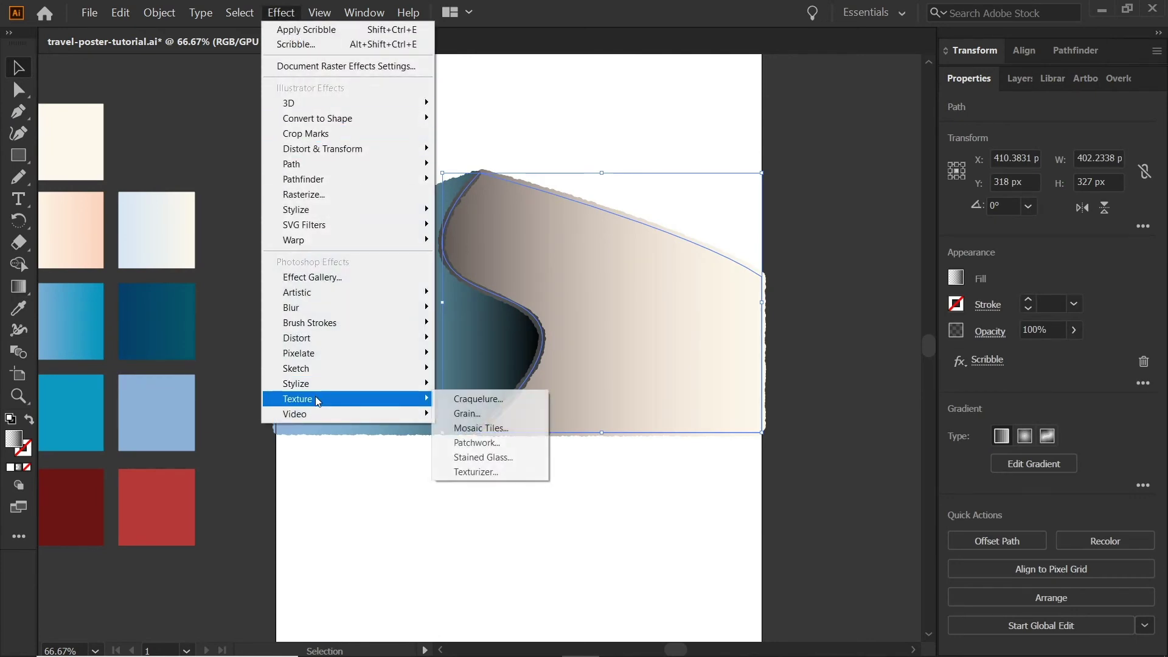
click(482, 413)
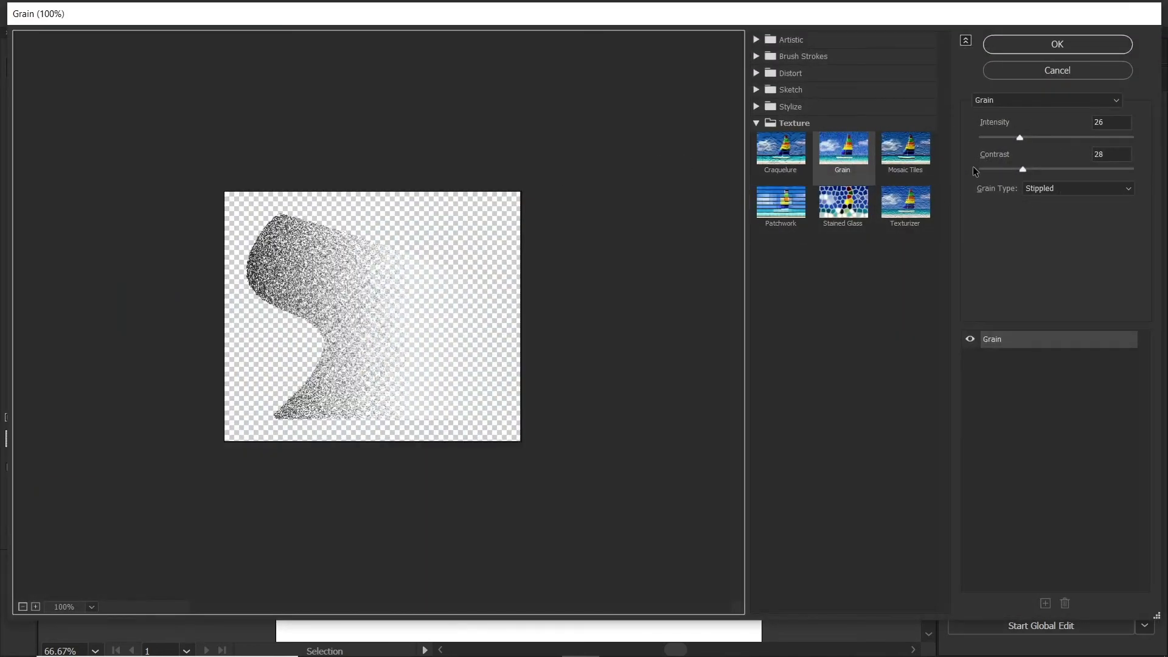
click(1057, 192)
key(Down)
key(Return)
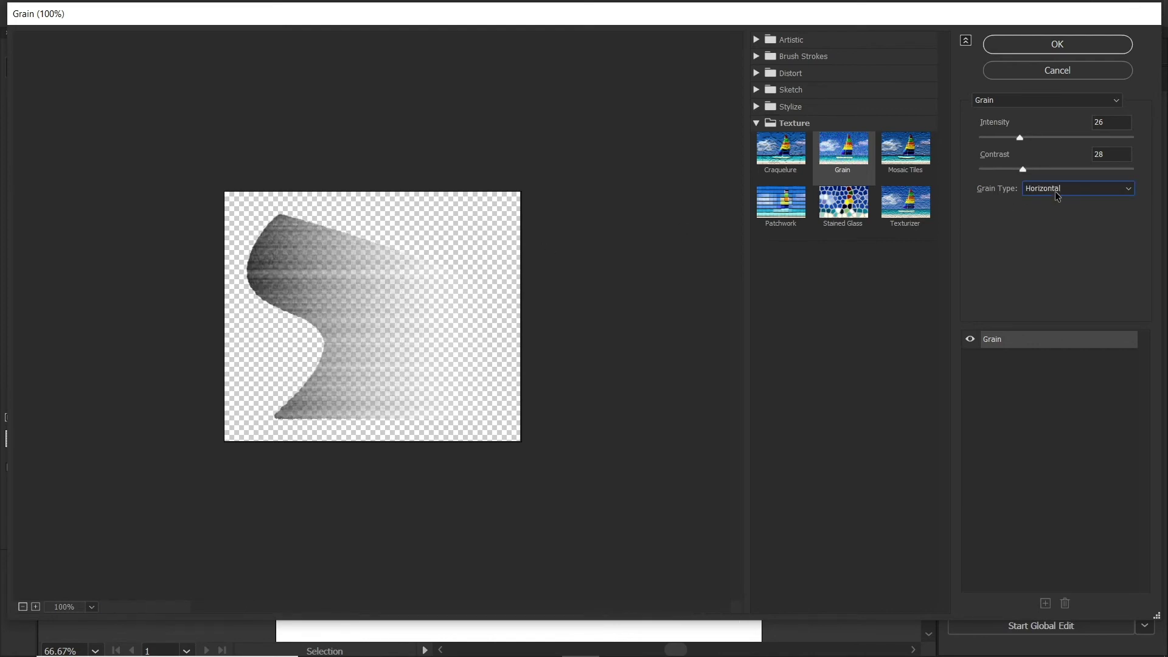
key(Down)
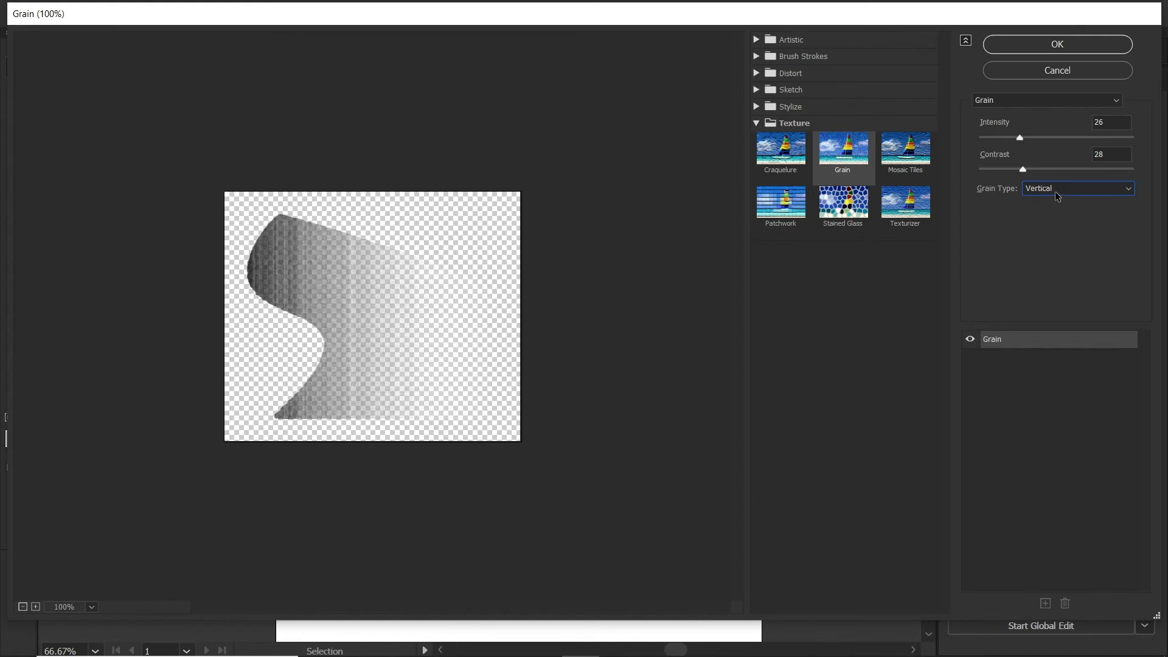
key(Up)
key(Up)
key(Up)
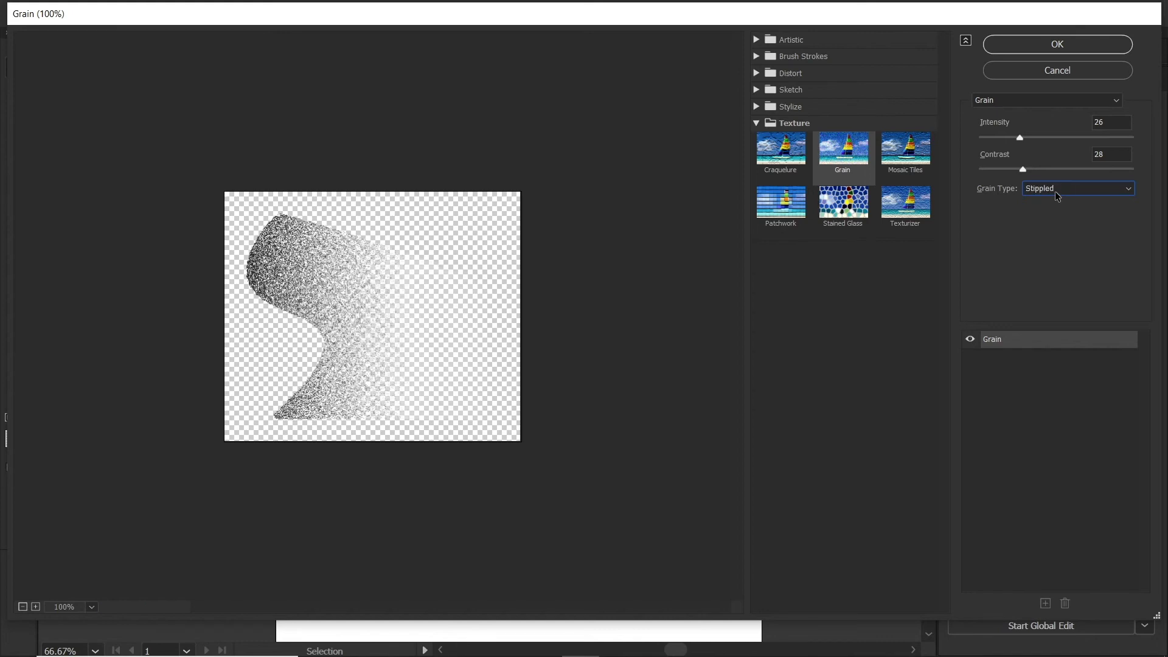
key(Up)
key(Up)
key(Up)
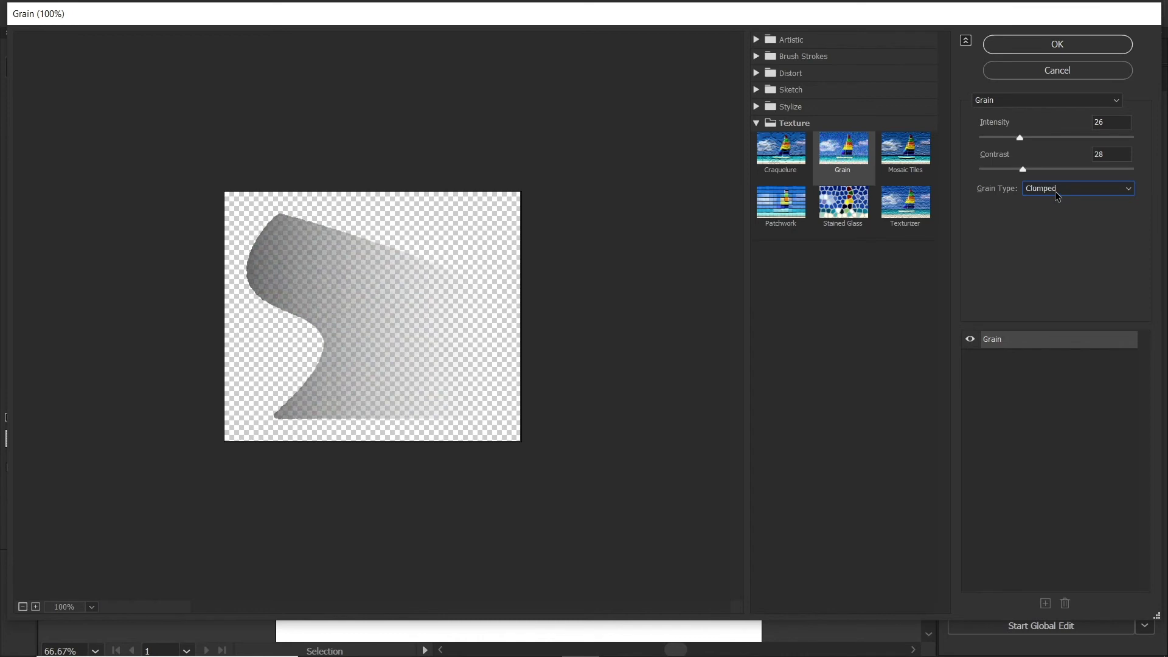
click(1056, 193)
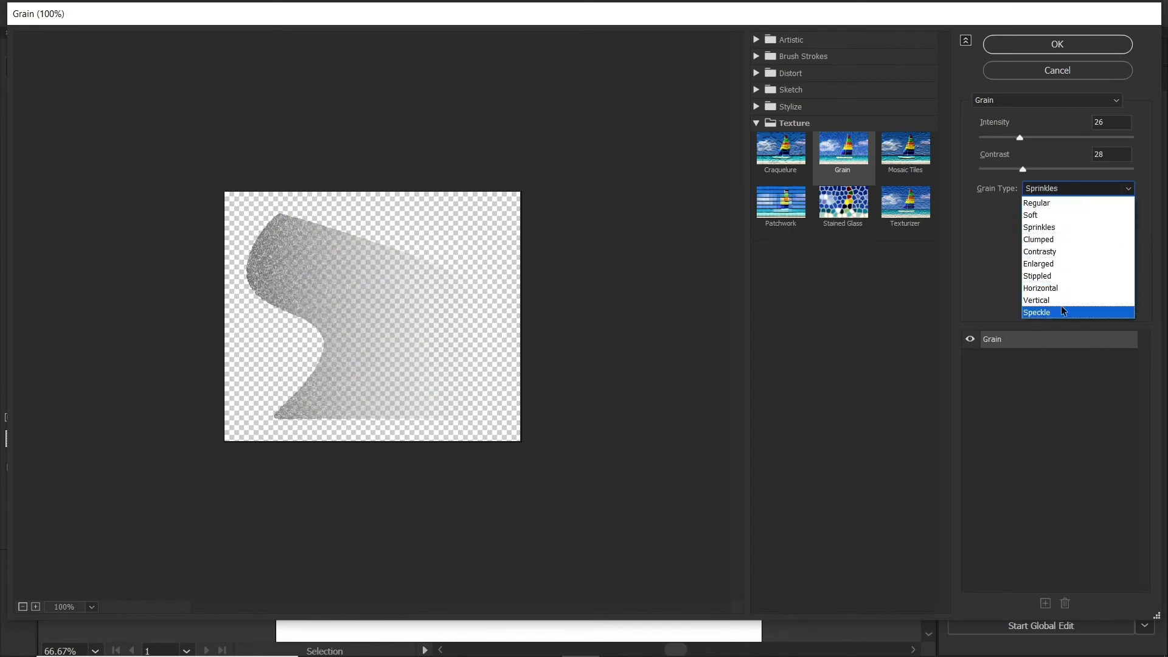
click(1065, 275)
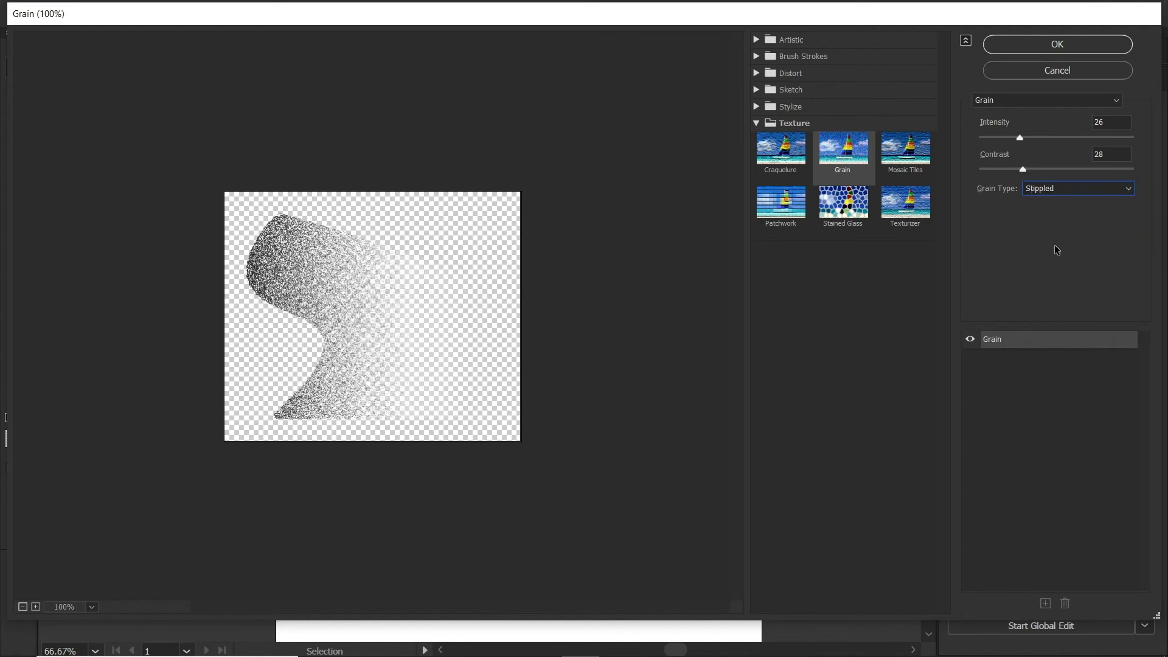
click(1040, 46)
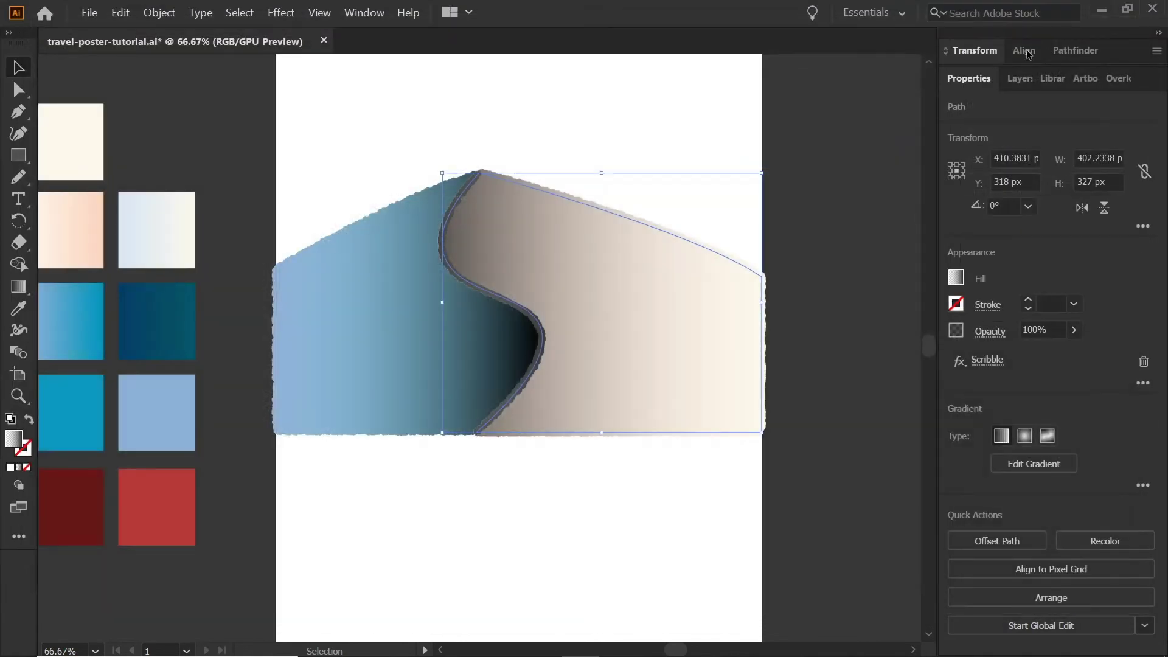
Apply the same Stippled grain to the blue dune.
click(331, 315)
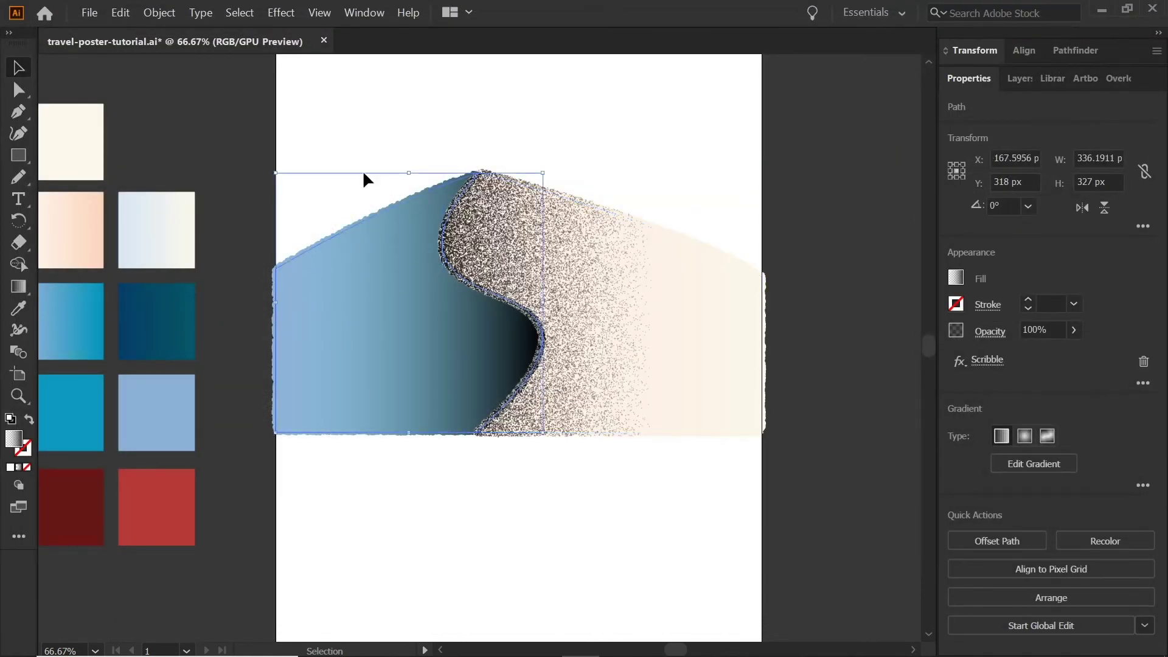
click(288, 10)
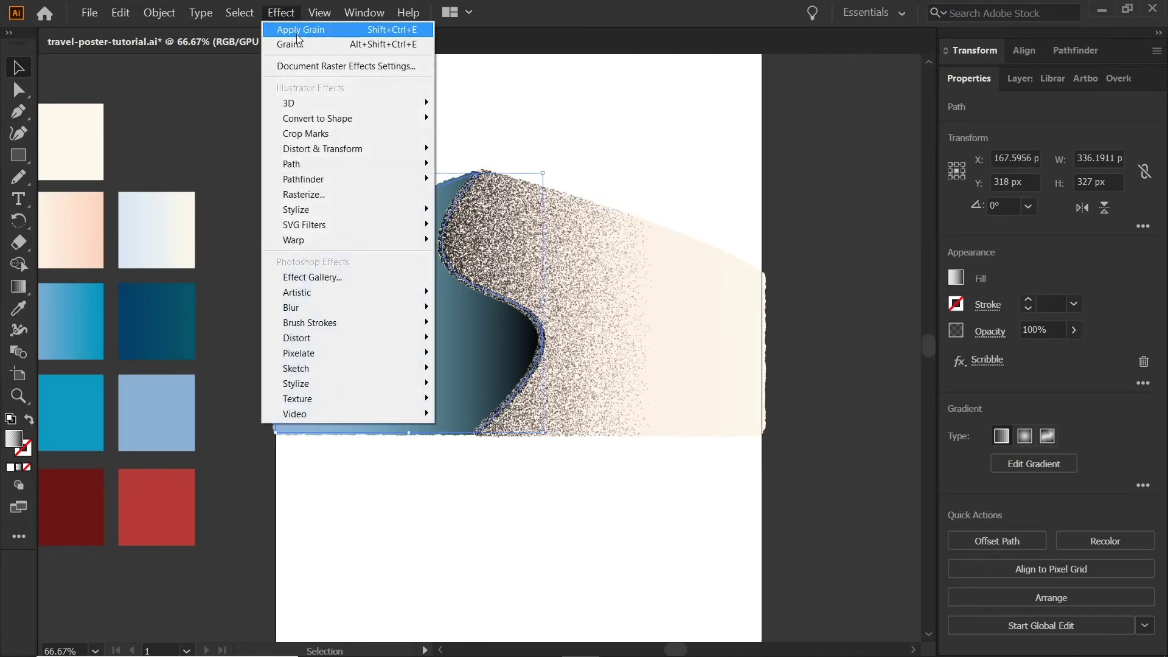
click(315, 35)
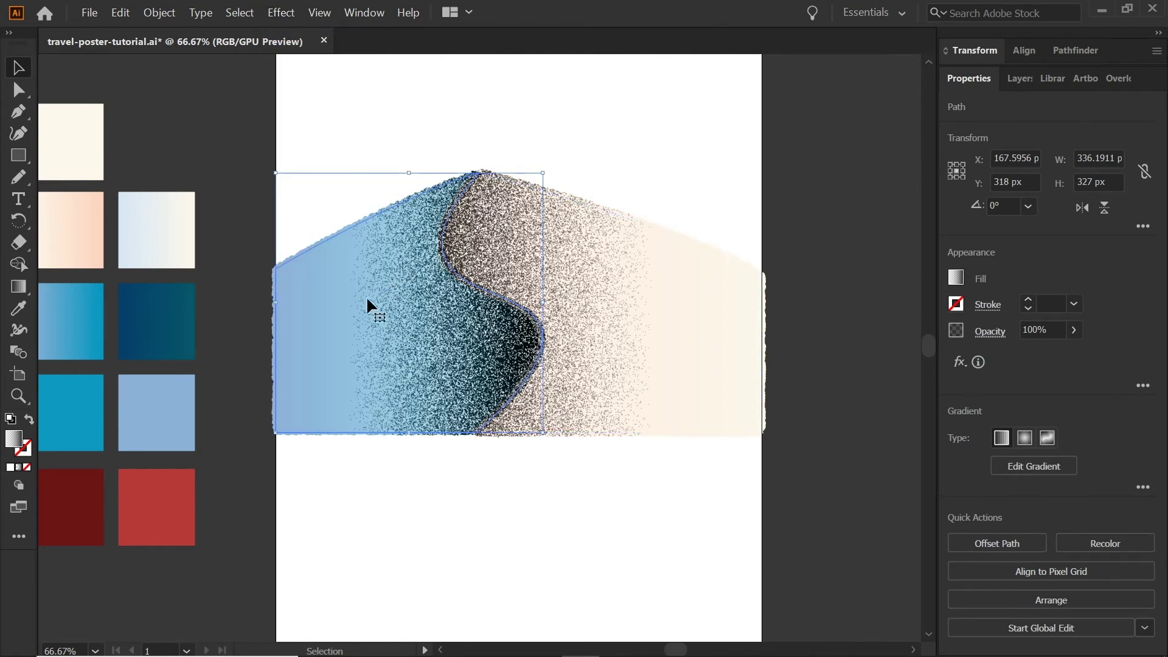
click(621, 132)
click(663, 293)
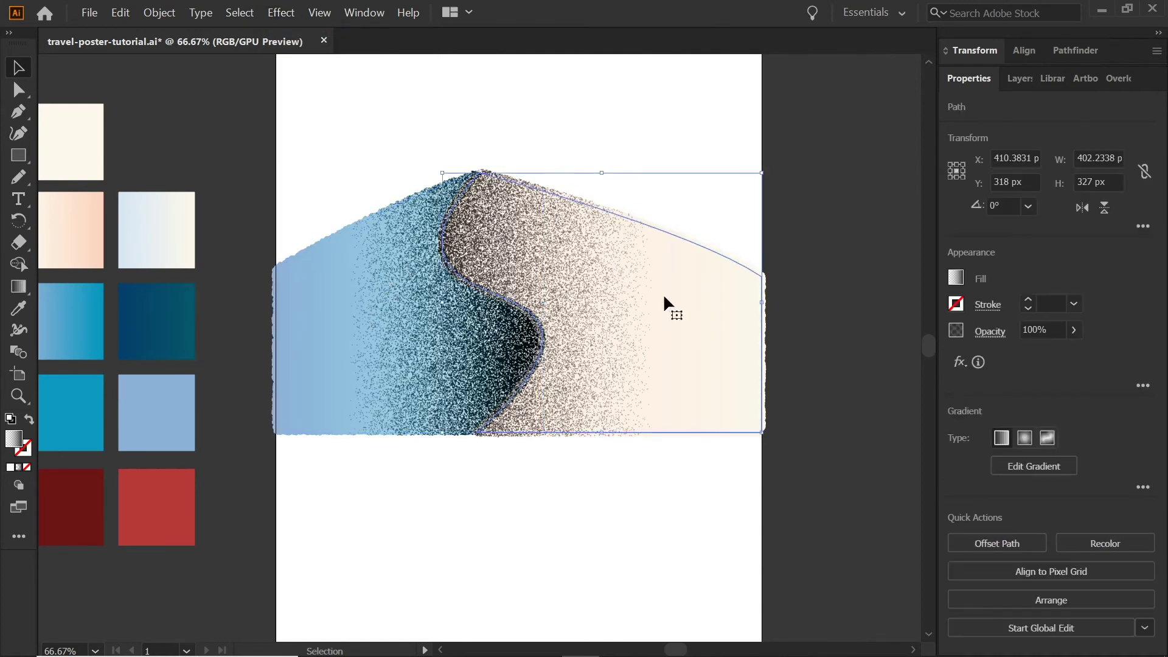
Set both dunes to Overlay blend mode at 31% opacity.
shift+click(382, 320)
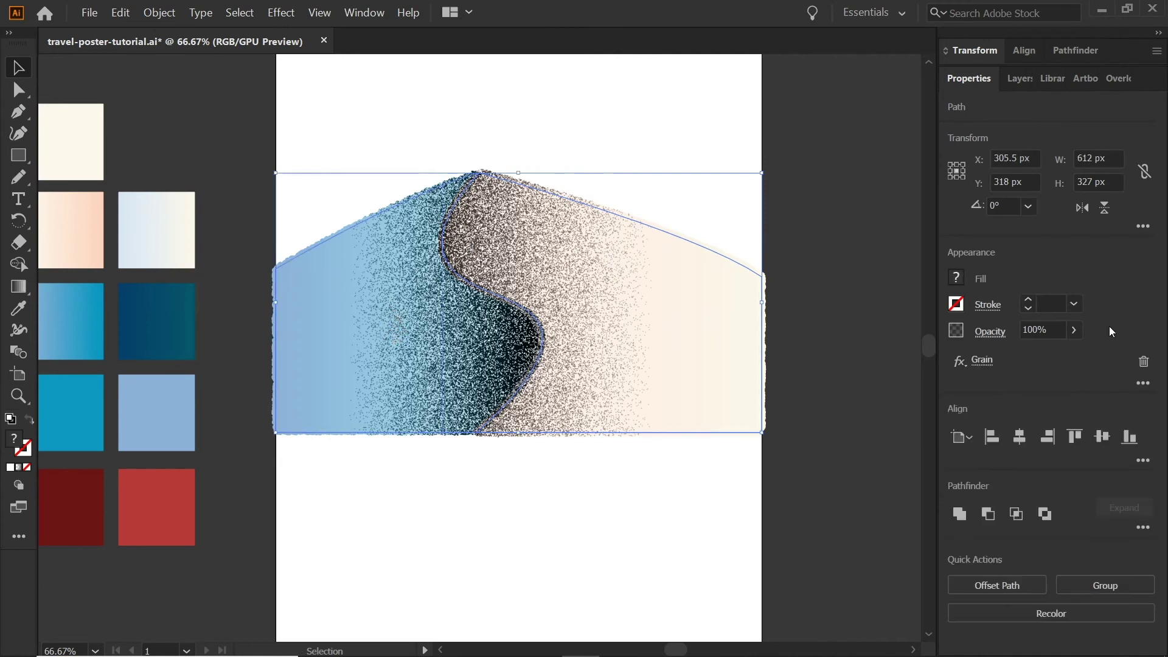
click(991, 331)
click(860, 368)
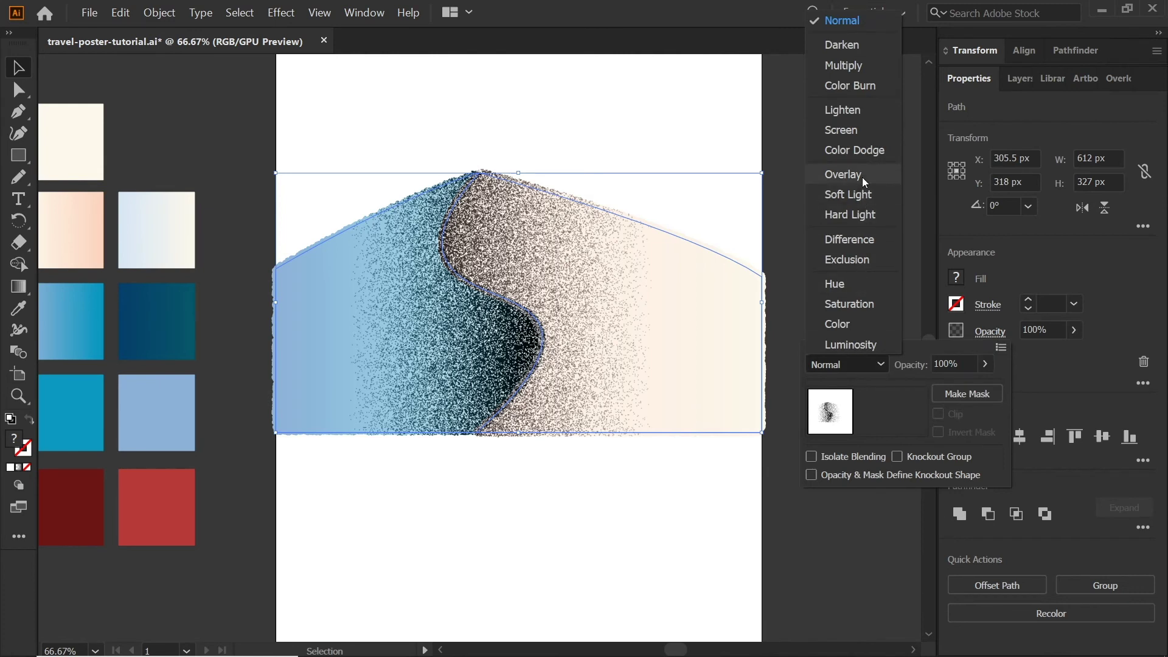
key(Escape)
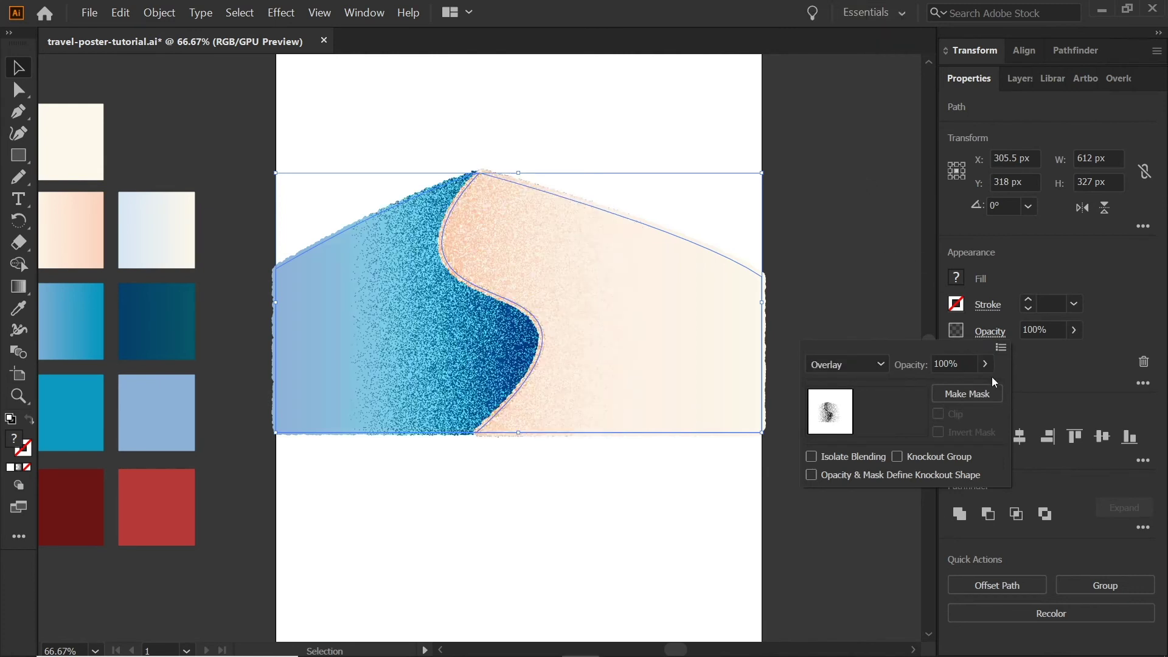
click(985, 364)
drag(982, 389, 941, 389)
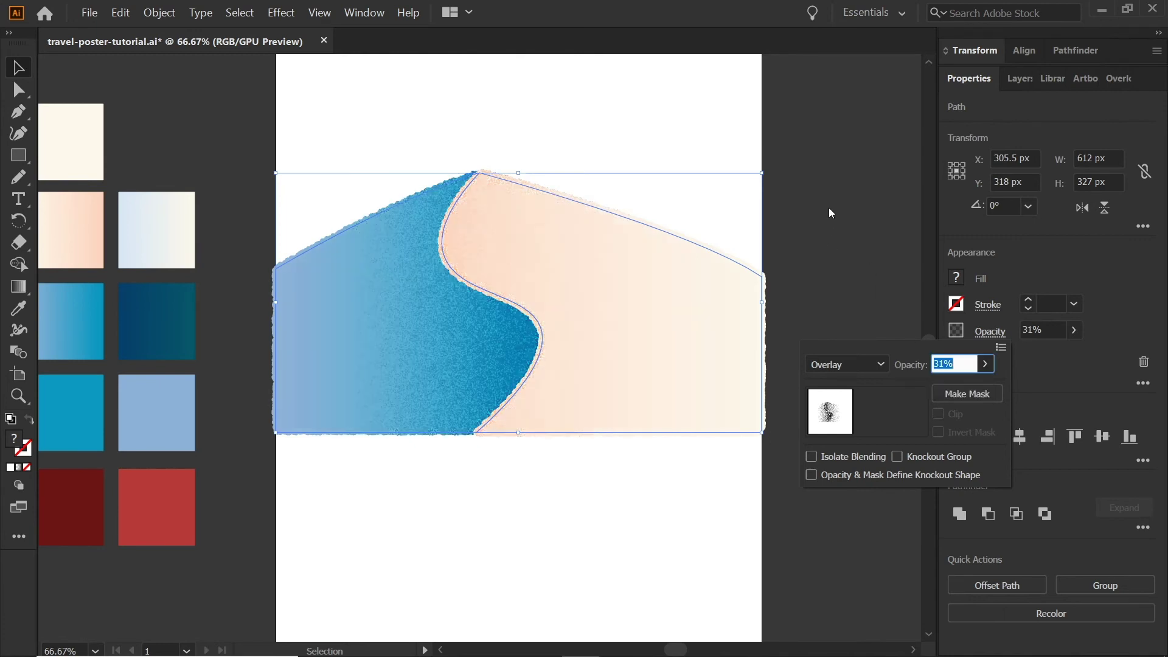
Lower the blue dune alone to 14% opacity and deselect to check the grain.
key(ctrl+h)
click(526, 126)
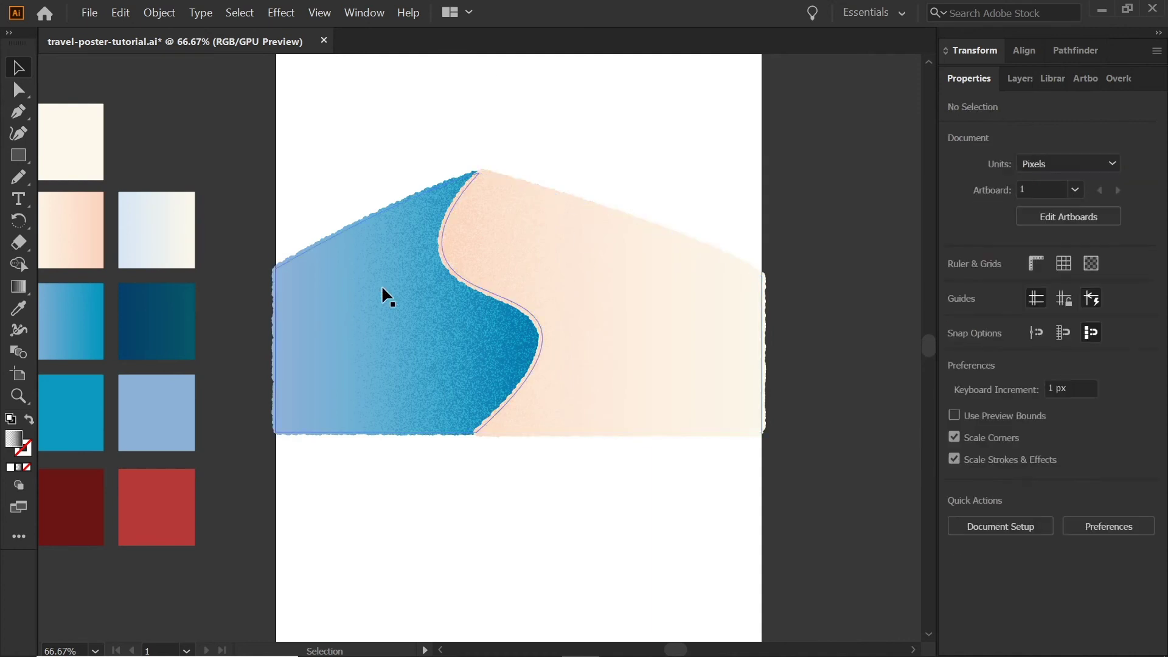
click(360, 330)
click(995, 339)
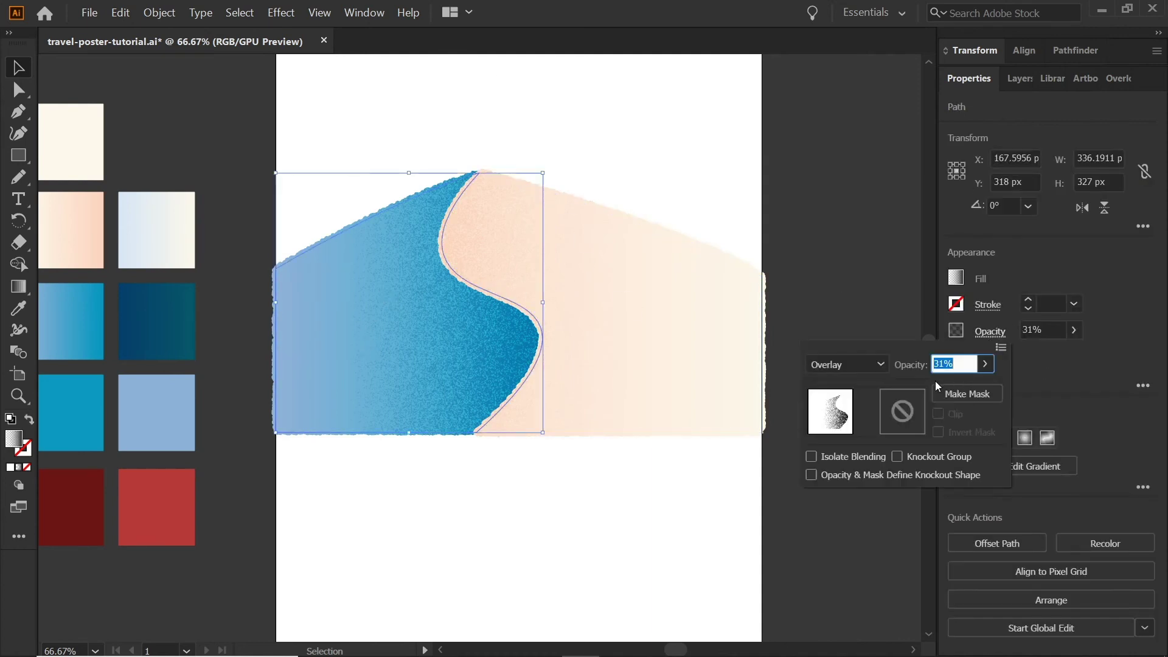
click(984, 364)
drag(936, 386, 926, 387)
click(819, 129)
click(769, 169)
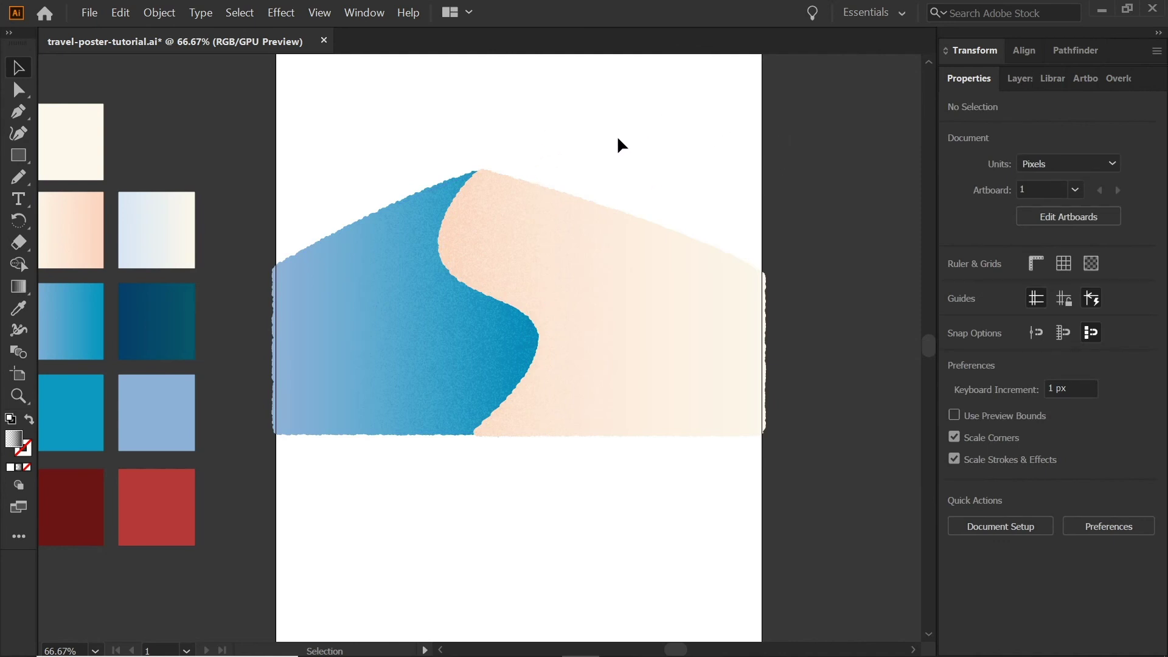
scroll(616, 135, up, 1)
scroll(617, 135, right, 1)
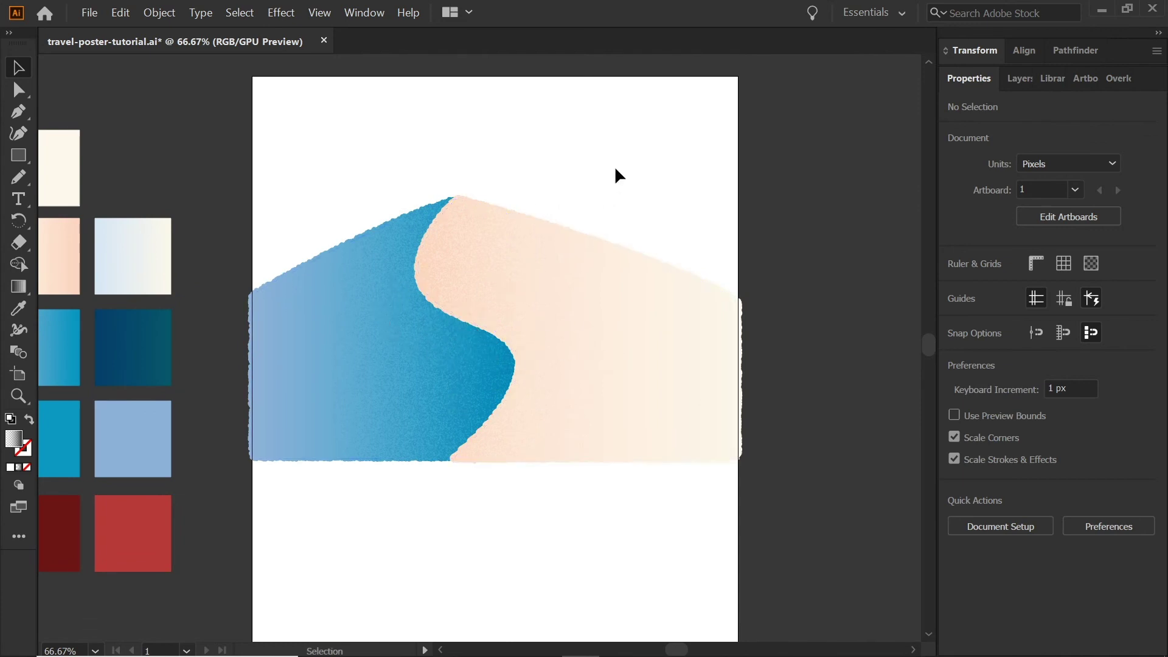
scroll(615, 175, down, 2)
scroll(626, 138, right, 2)
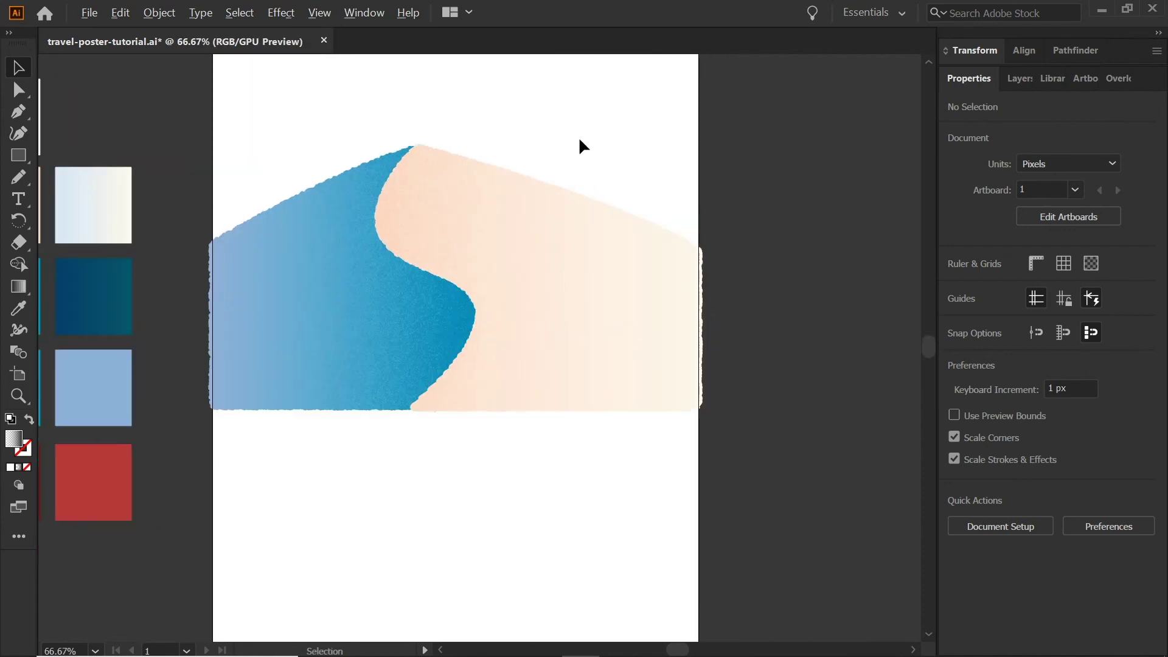
scroll(579, 180, up, 2)
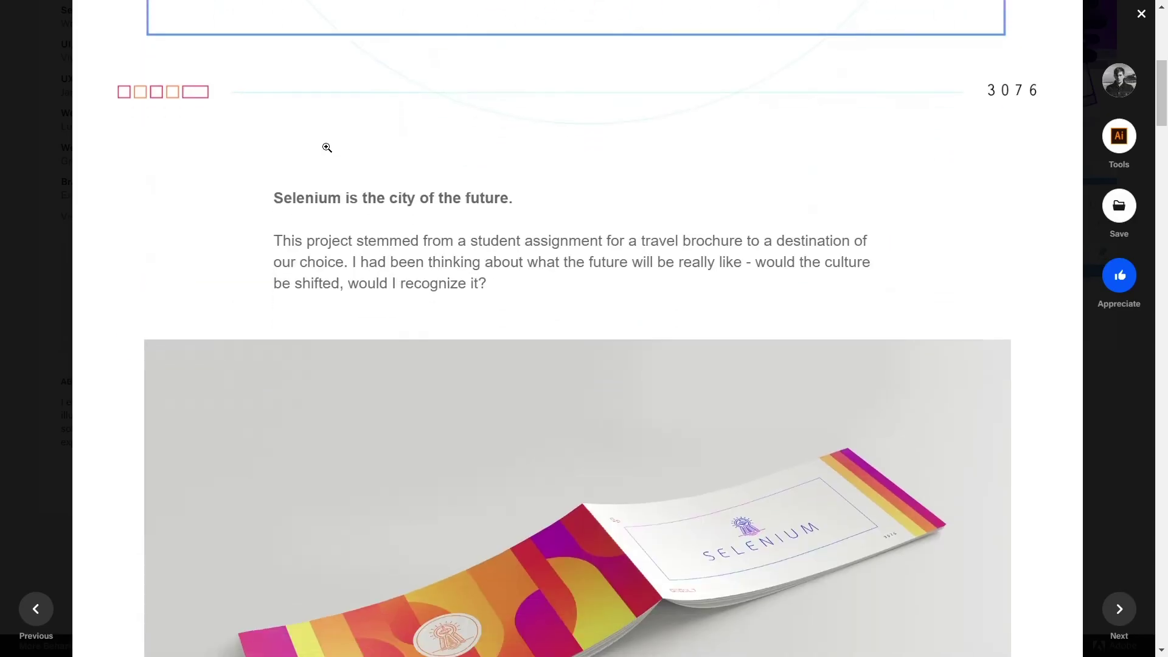
Scroll down the Selenium project page to the Future Deco brochure photos.
scroll(326, 148, down, 5)
scroll(327, 148, down, 5)
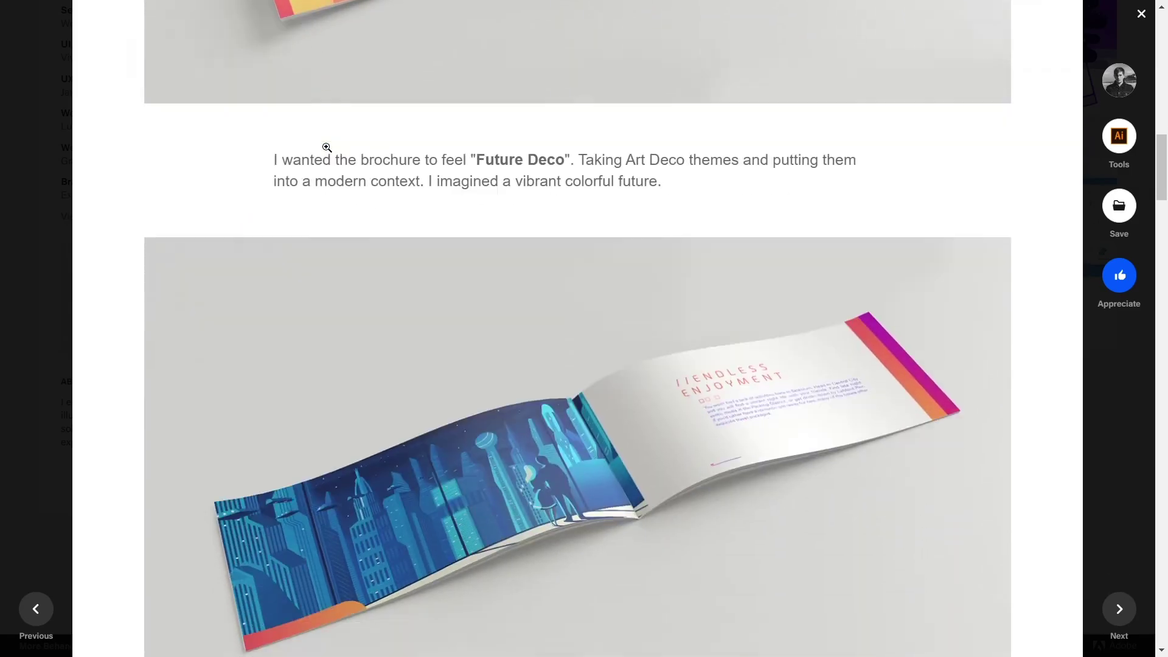